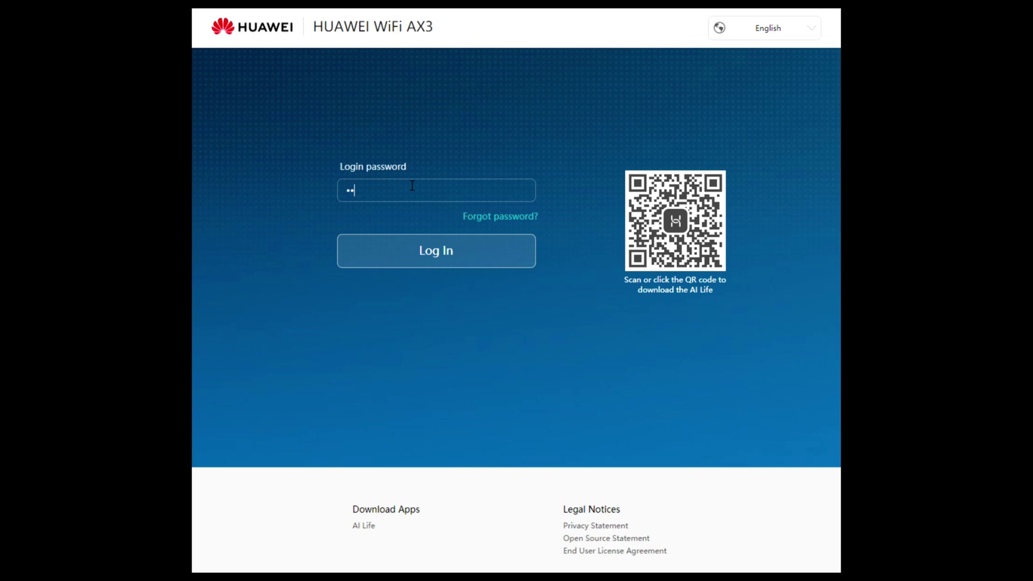
Enter the router's login password and log in to its web management page.
type("••••")
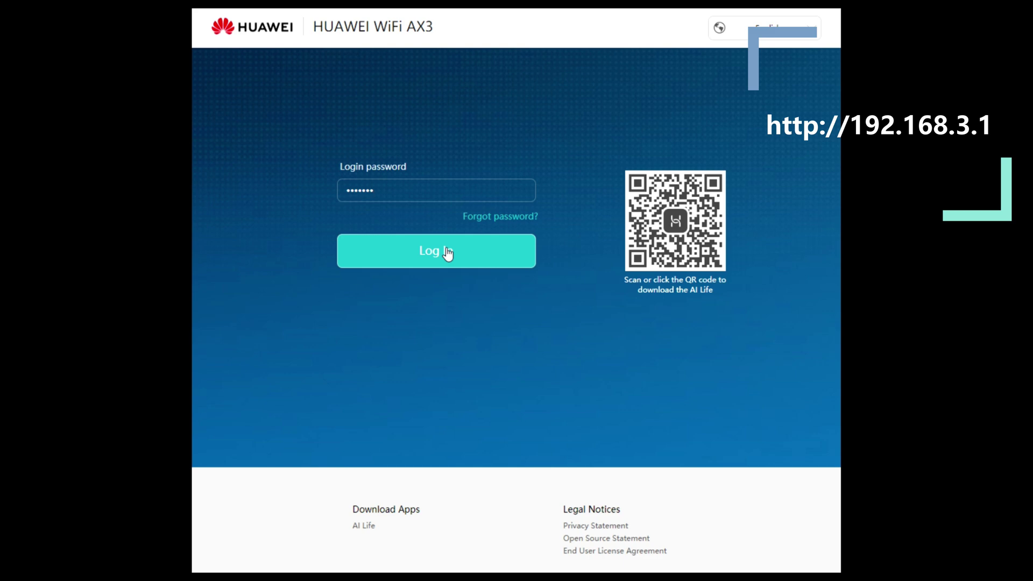
left_click(448, 251)
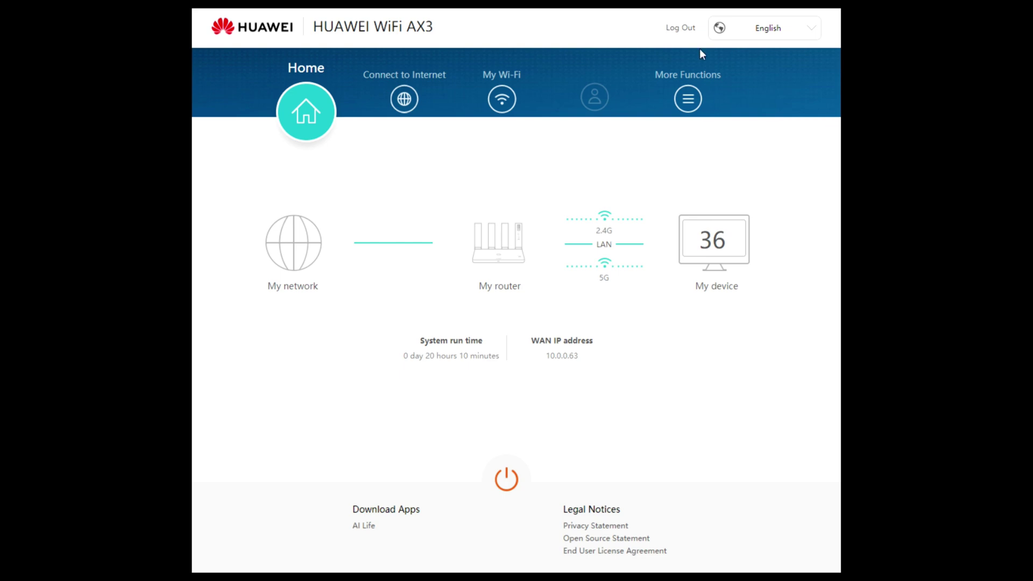
Review the Internet access modes and the VLAN options in the router's Internet connection settings.
left_click(787, 31)
left_click(292, 252)
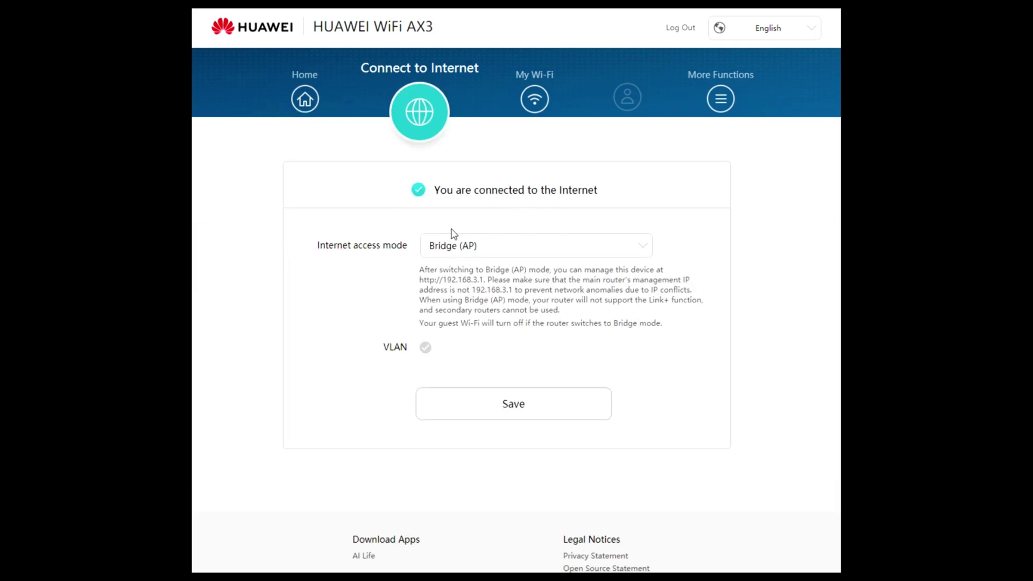
left_click(489, 253)
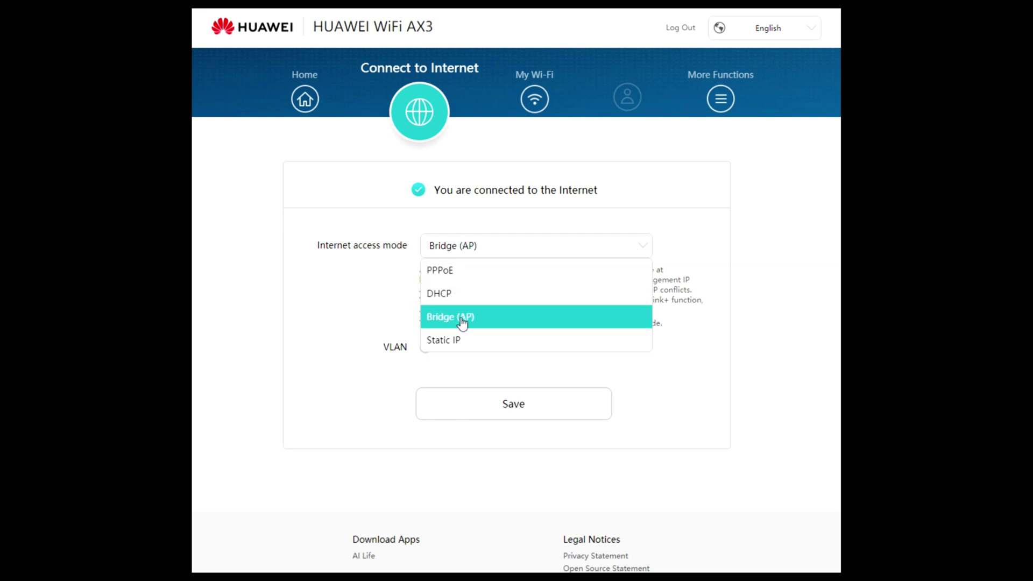
left_click(371, 349)
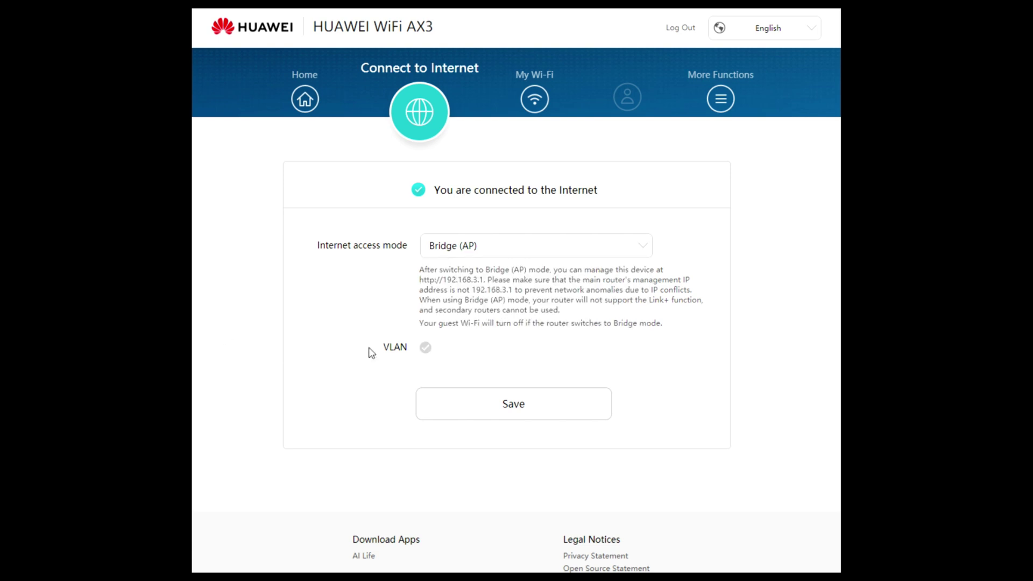
left_click(426, 348)
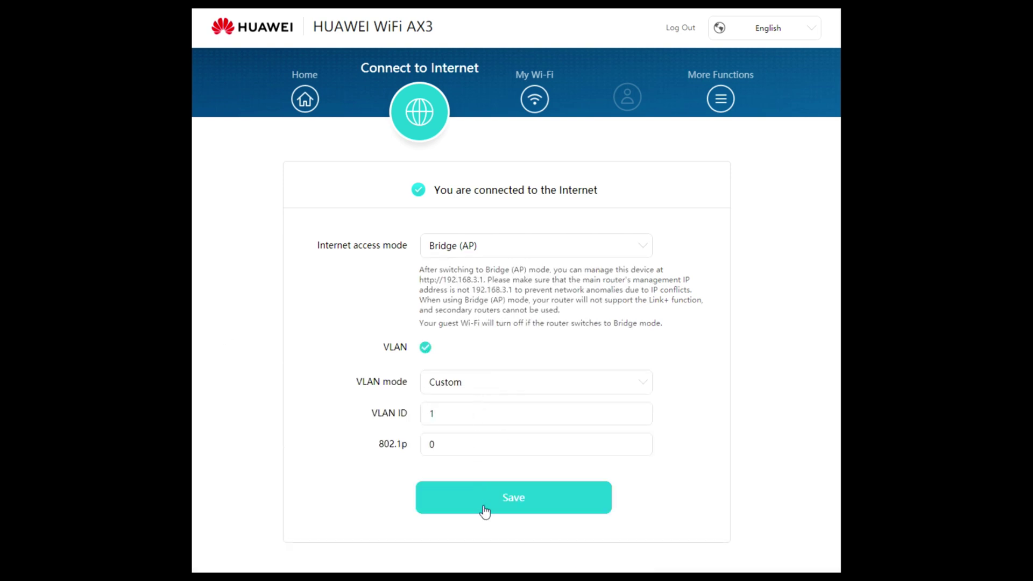
left_click(425, 348)
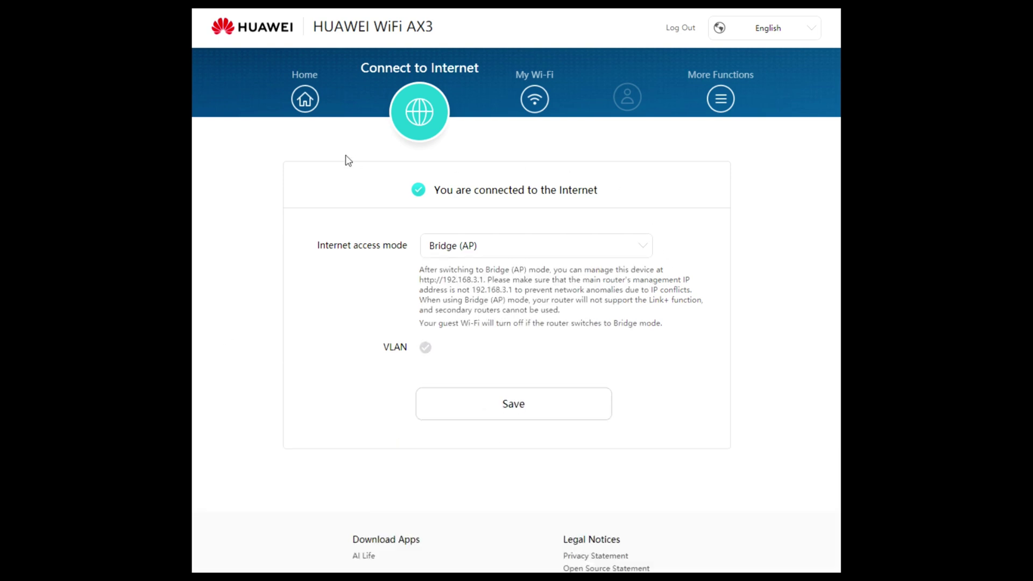
Return to the home overview and view the router's detailed information.
left_click(305, 96)
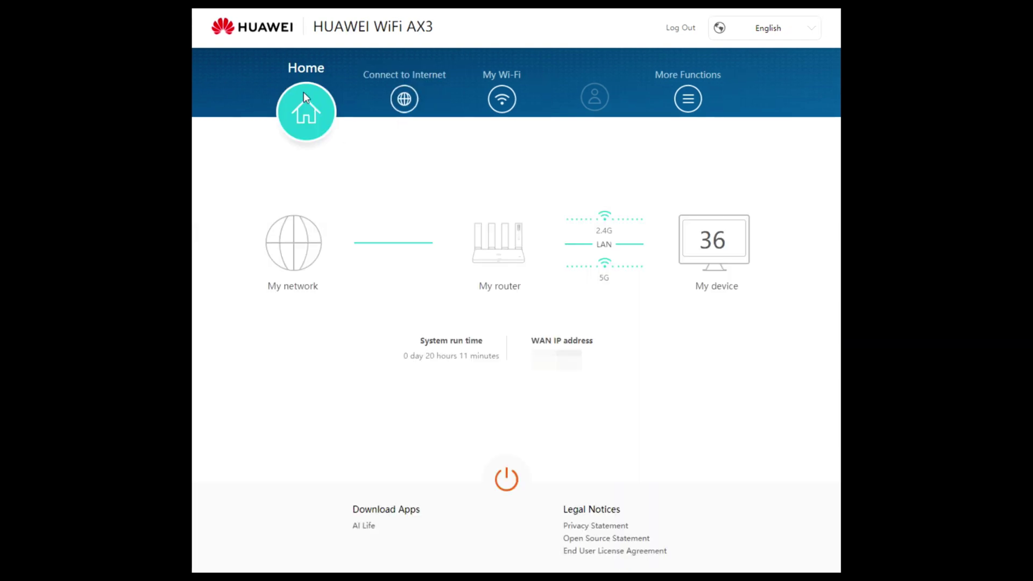
left_click(500, 250)
scroll(500, 251, "down", 3)
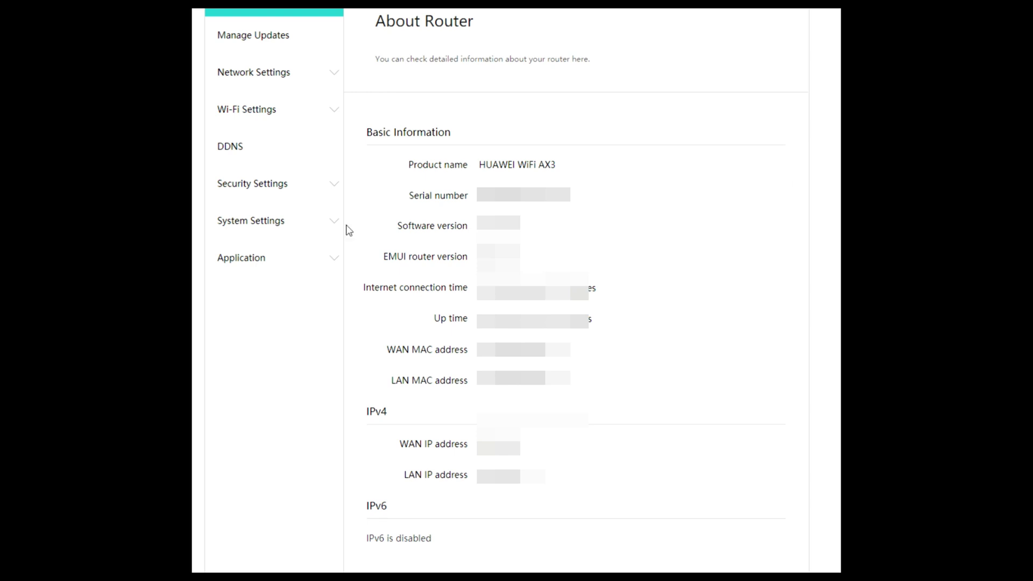
In Manage Updates, enable auto-update, open its update time for editing, and disable auto-update again.
left_click(237, 36)
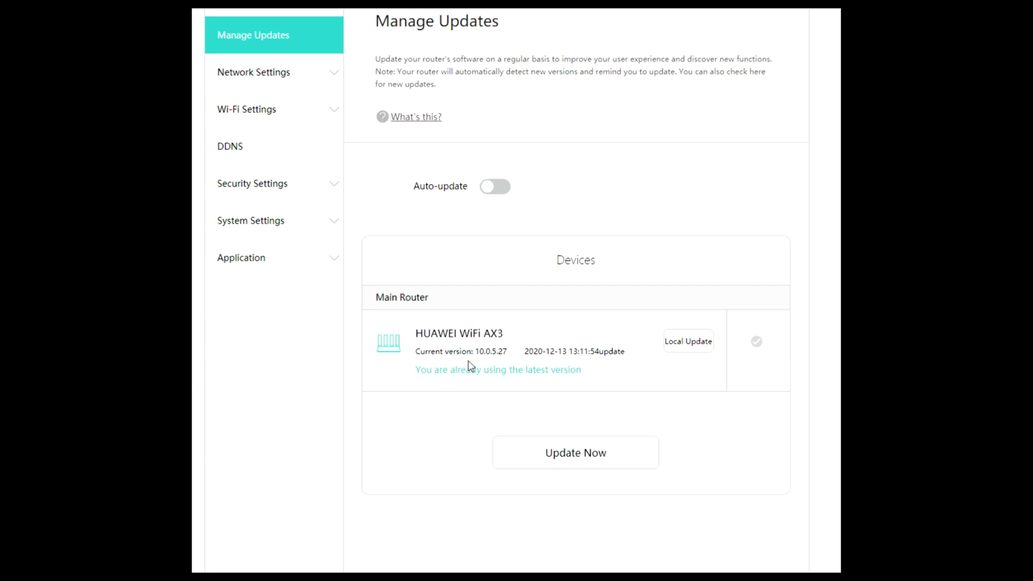
left_click(493, 189)
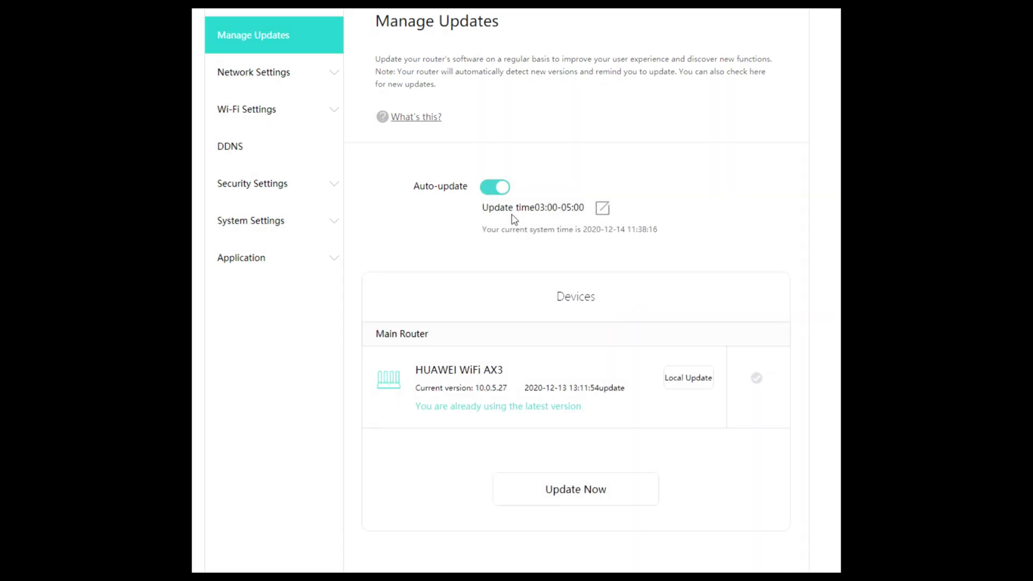
left_click(601, 209)
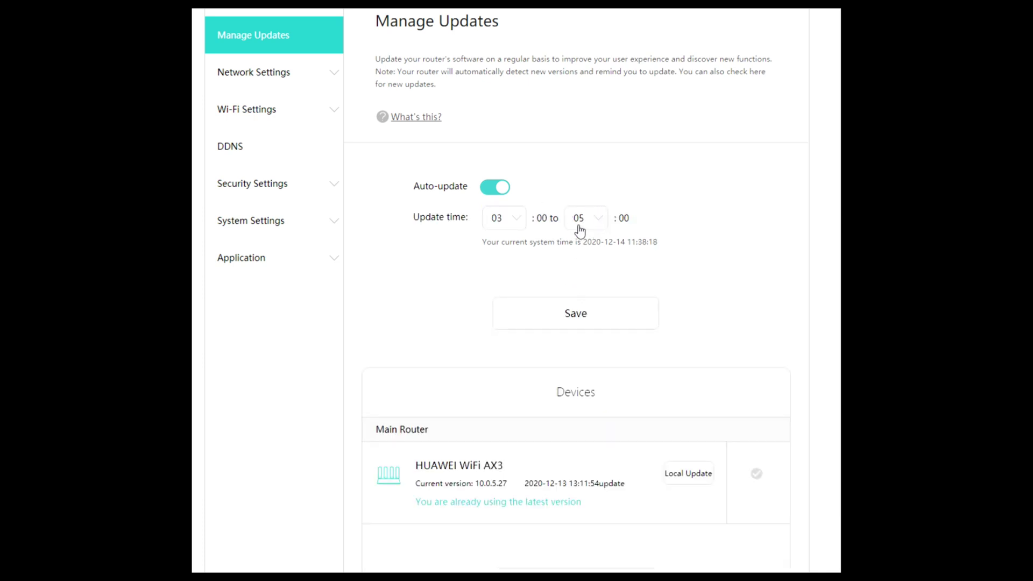
left_click(499, 191)
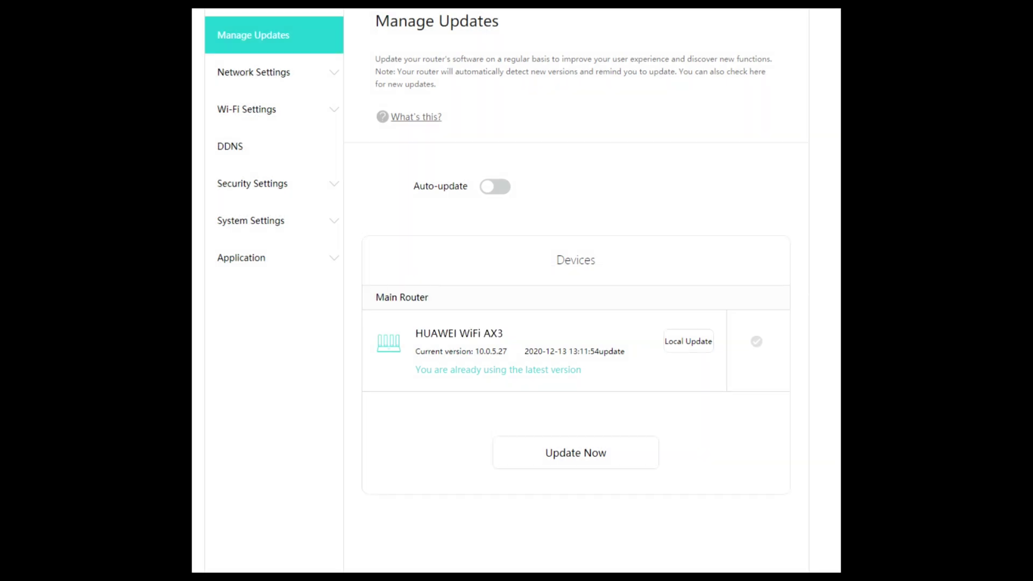
View the LAN and Virtual Private Network pages of the network settings.
left_click(283, 82)
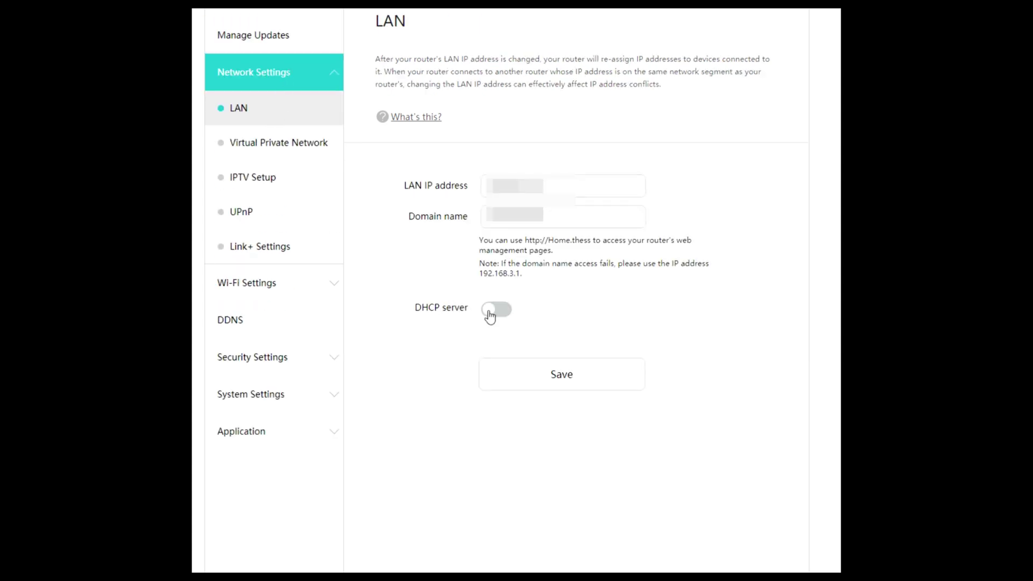
left_click(256, 152)
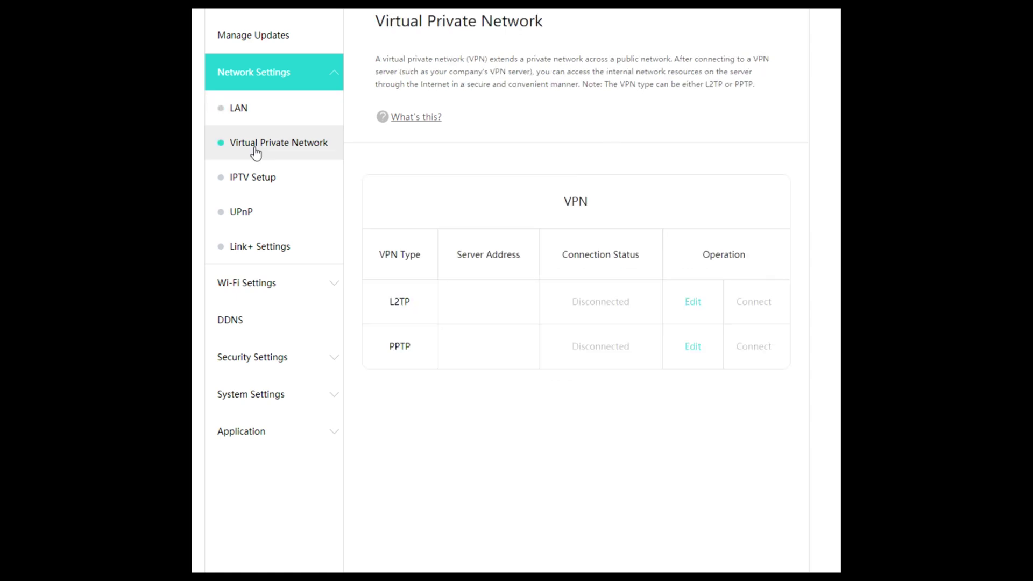
Switch on the IPTV network to try its VLAN and LAN1/LAN2 interface options, and switch IPTV off again.
left_click(249, 186)
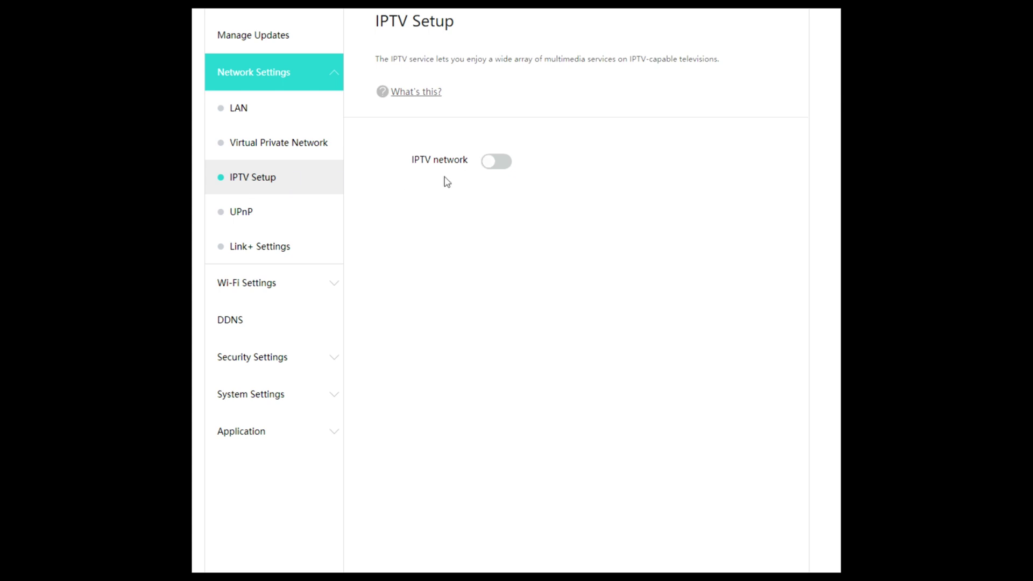
left_click(499, 165)
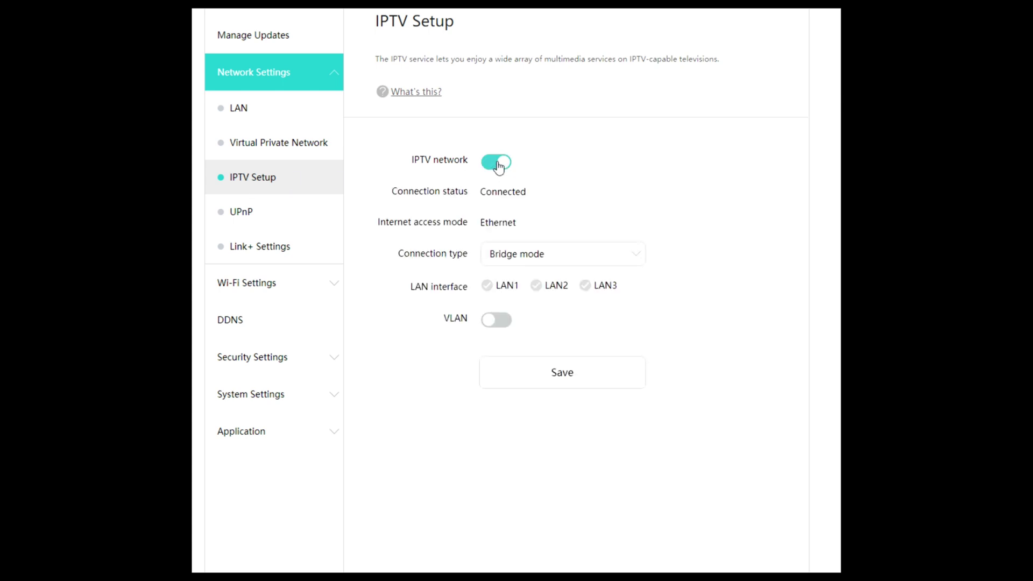
left_click(495, 319)
left_click(492, 320)
left_click(488, 287)
left_click(535, 287)
left_click(488, 286)
left_click(493, 165)
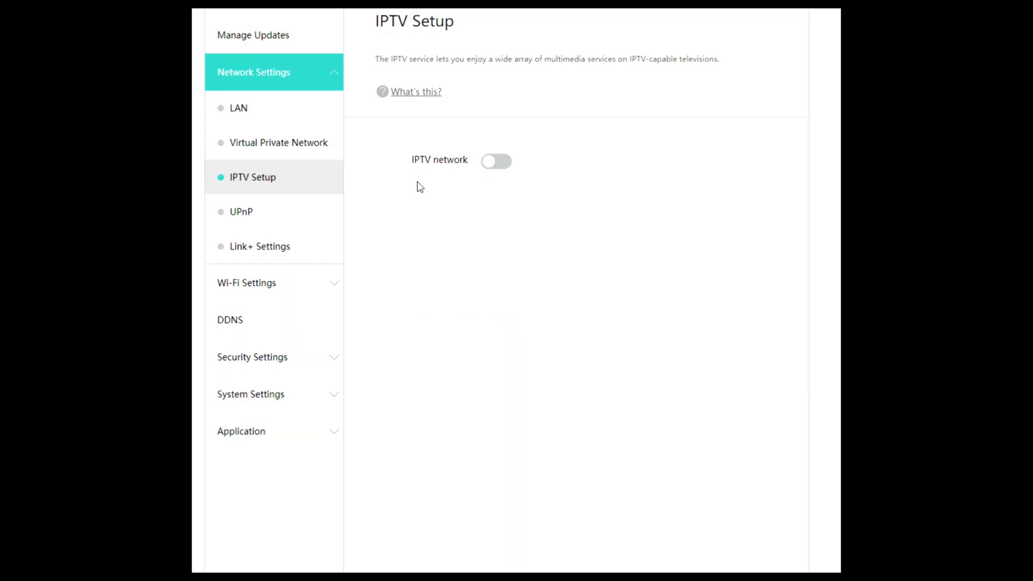
View the UPnP and Link+ pages of the network settings.
left_click(252, 215)
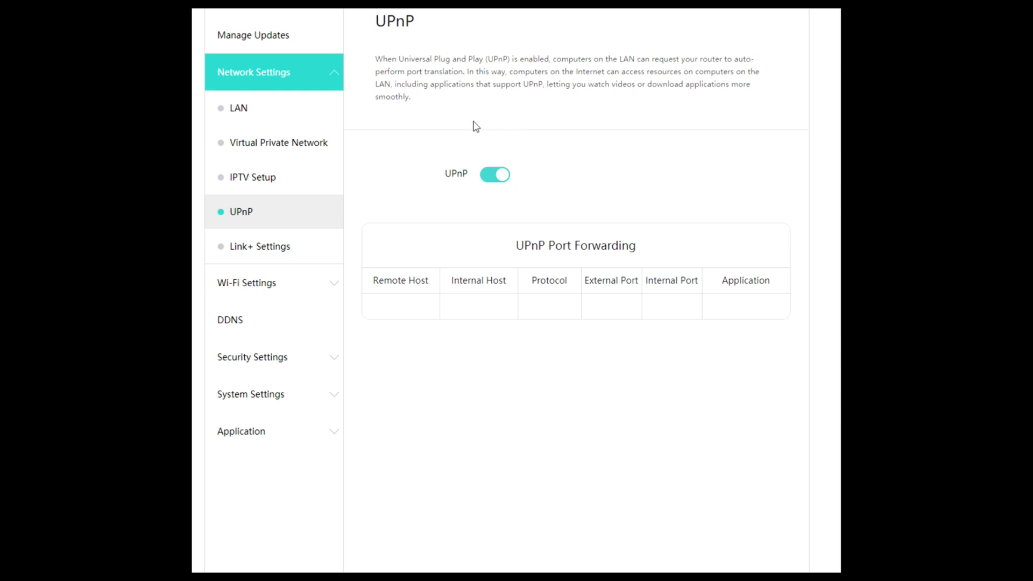
left_click(237, 250)
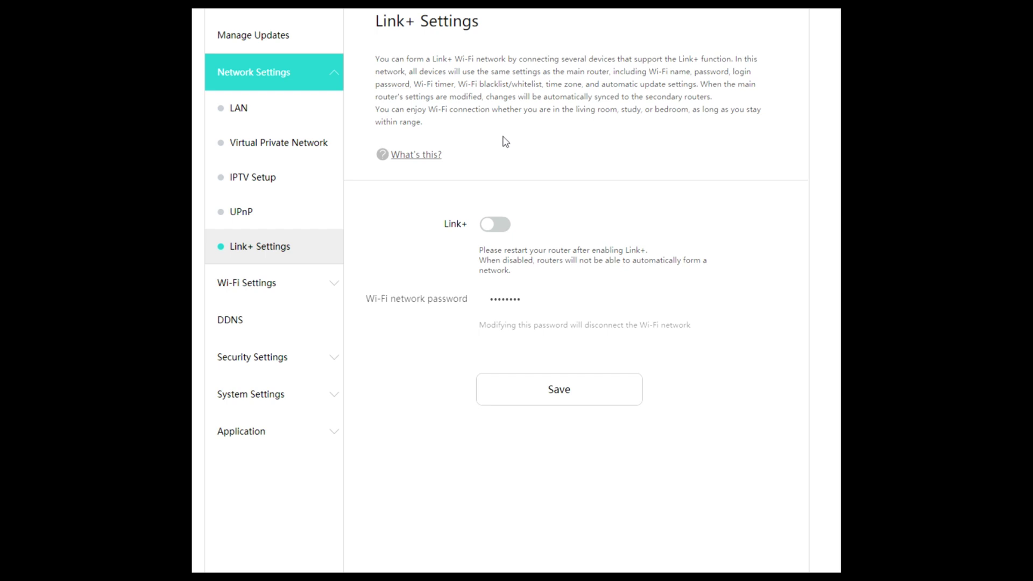
Open the advanced Wi-Fi settings and examine the available channels and modes for 2.4 GHz Wi-Fi.
left_click(319, 285)
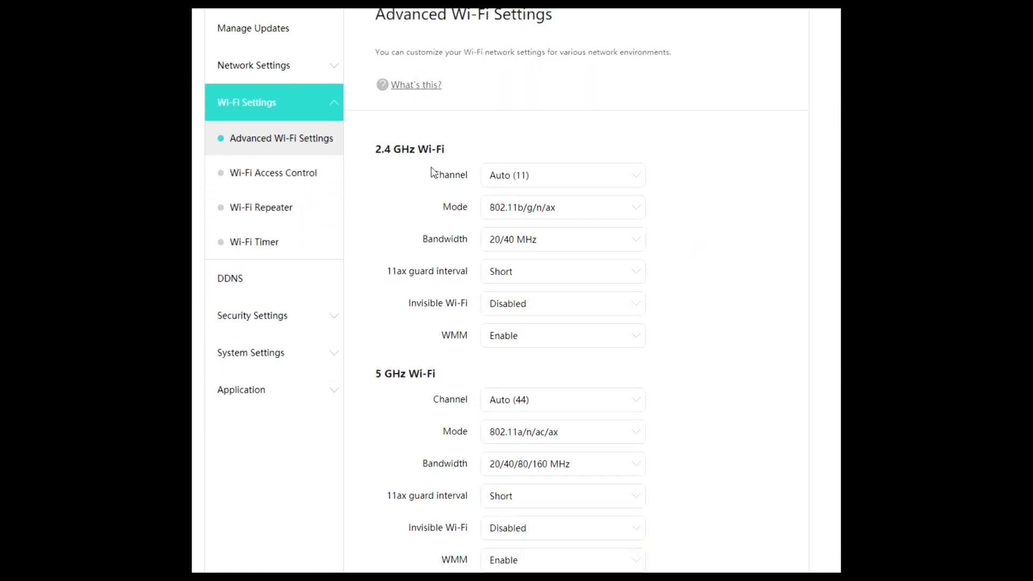
left_click(574, 179)
scroll(583, 259, "down", 4)
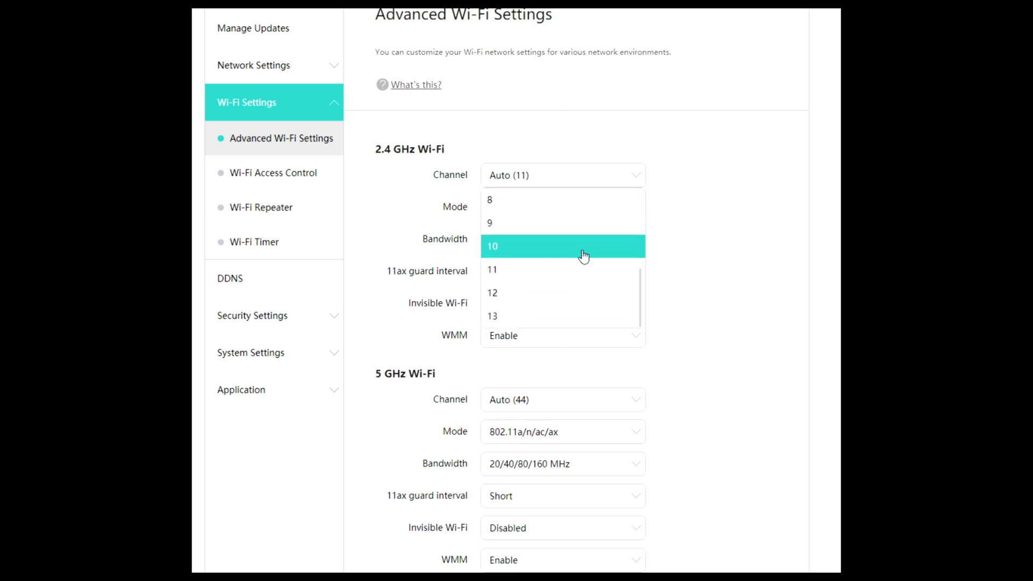
scroll(583, 257, "up", 4)
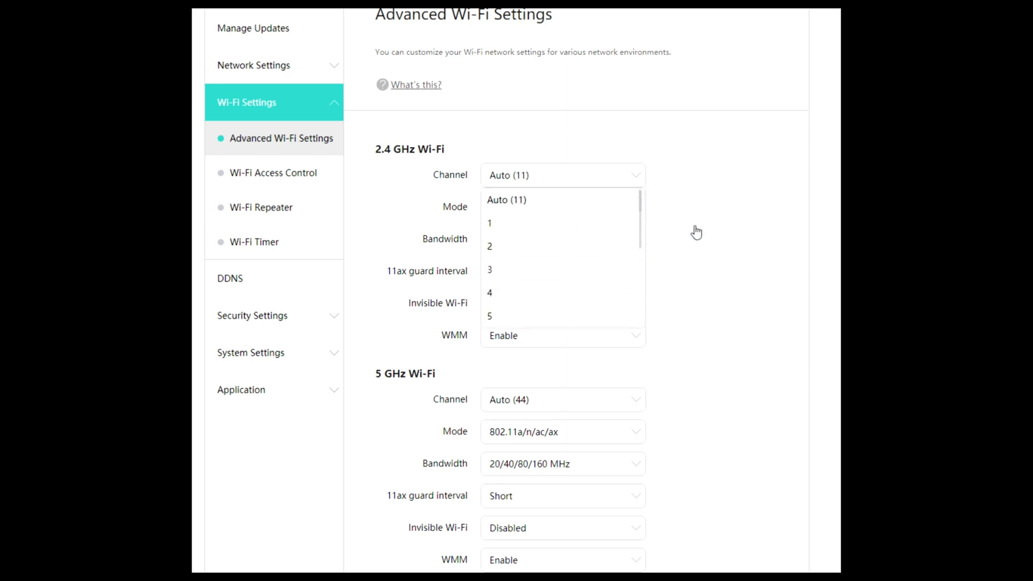
left_click(715, 224)
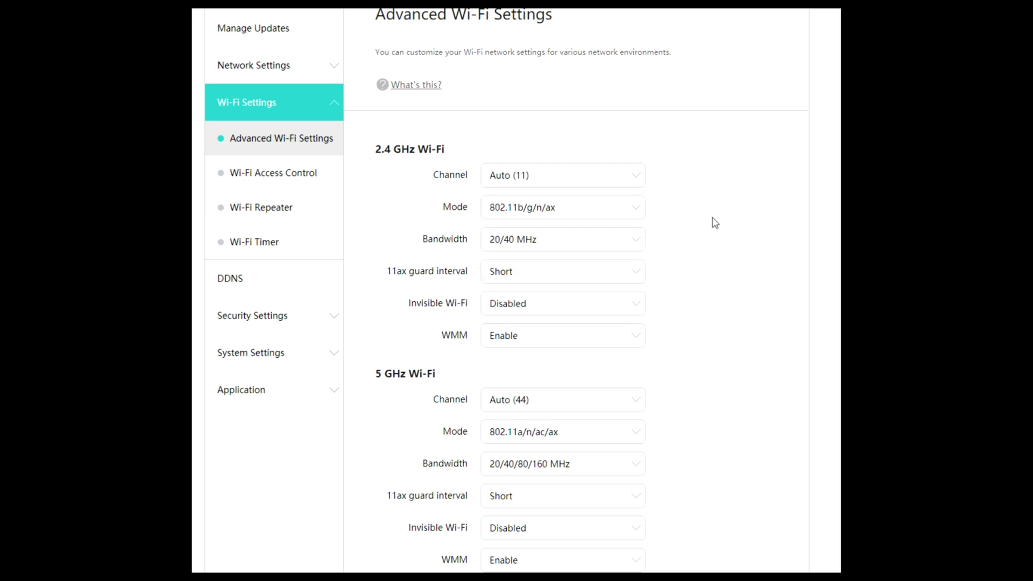
left_click(610, 217)
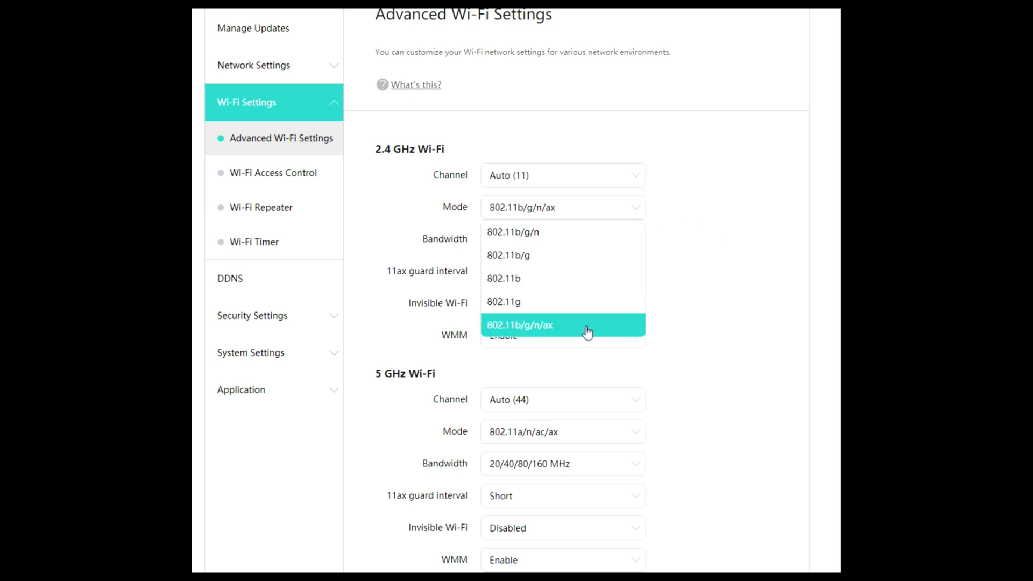
left_click(710, 236)
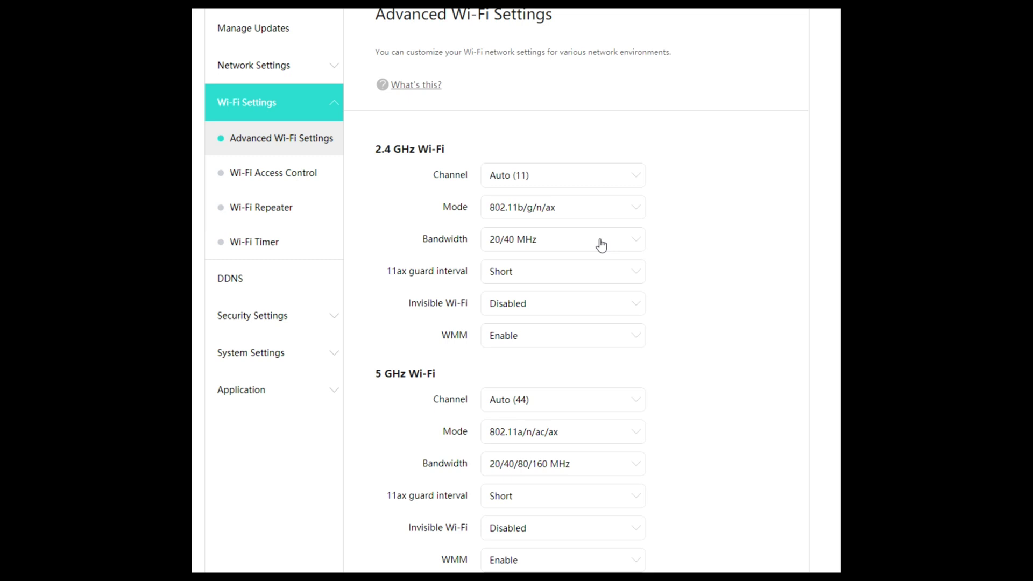
Examine the 2.4 GHz options for bandwidth, 11ax guard interval, invisible Wi-Fi and WMM.
left_click(601, 246)
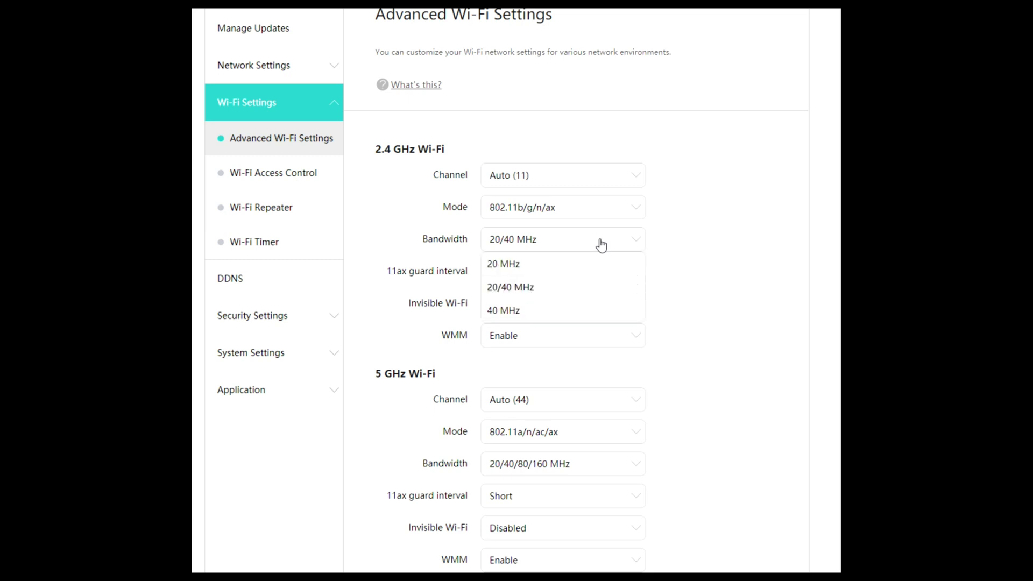
left_click(602, 245)
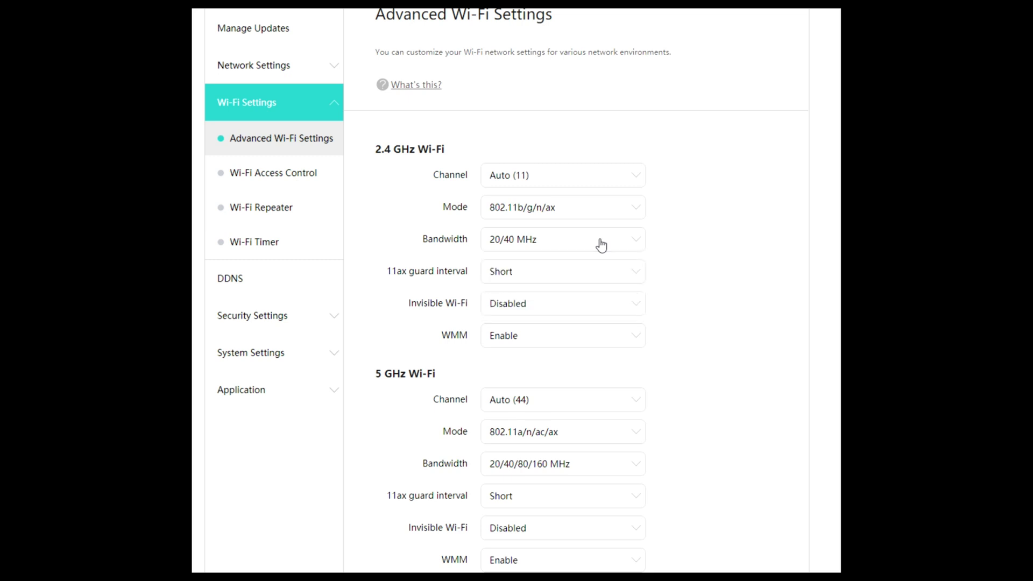
left_click(611, 278)
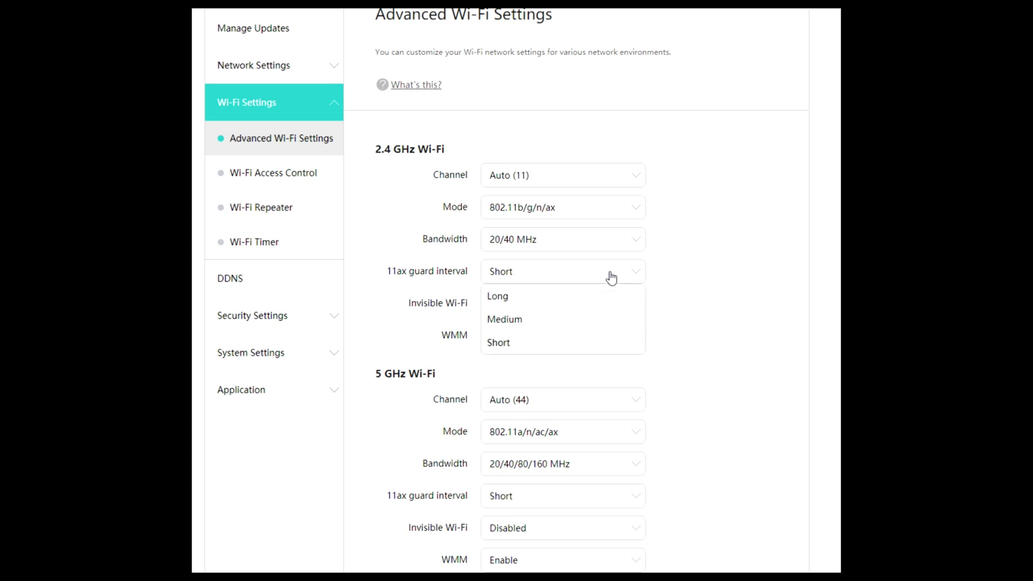
left_click(611, 277)
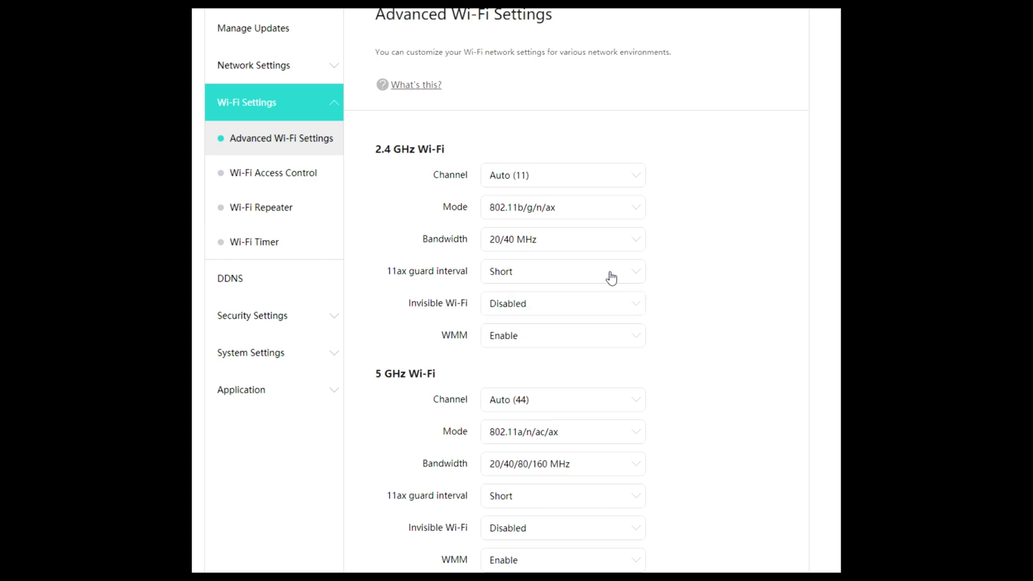
left_click(636, 305)
left_click(629, 305)
left_click(619, 339)
left_click(621, 339)
Examine the 5 GHz Wi-Fi options for channel, mode, bandwidth and 11ax guard interval.
left_click(587, 409)
scroll(590, 445, "down", 2)
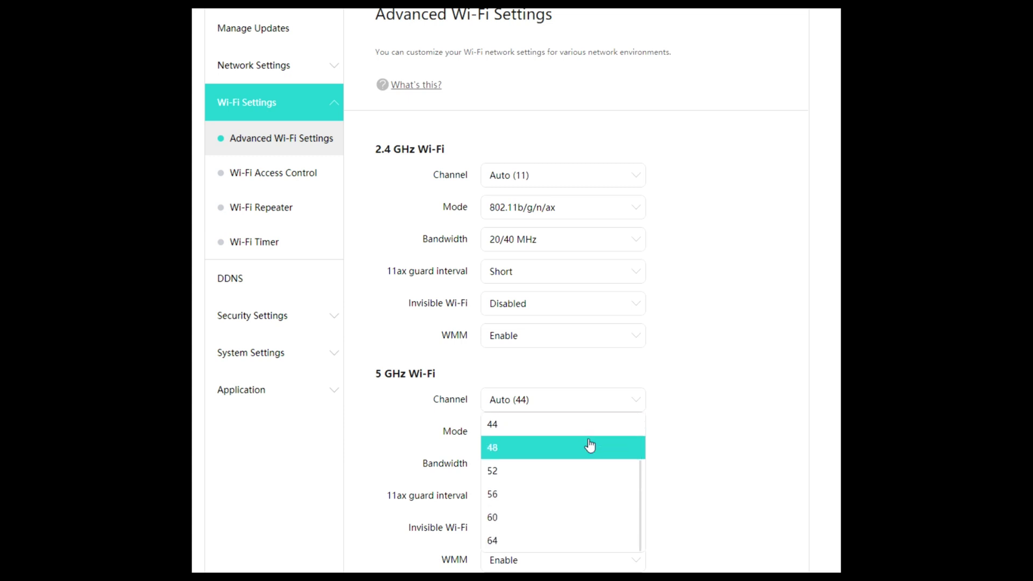
left_click(697, 408)
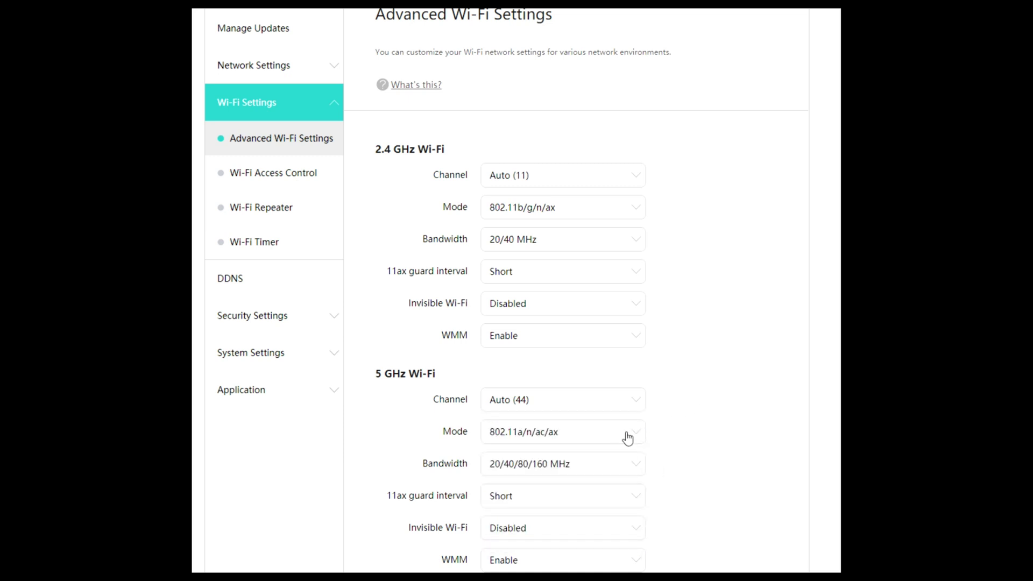
left_click(628, 436)
left_click(700, 426)
left_click(542, 470)
left_click(583, 501)
left_click(584, 500)
Turn on Wi-Fi Access Control to view its blacklist and whitelist options, and turn it off again.
left_click(233, 180)
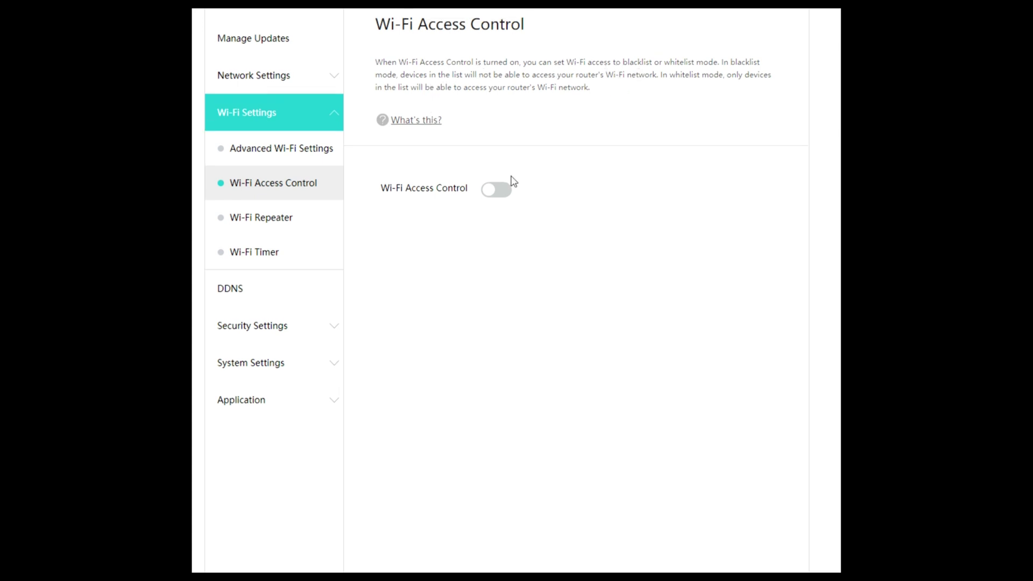
left_click(493, 191)
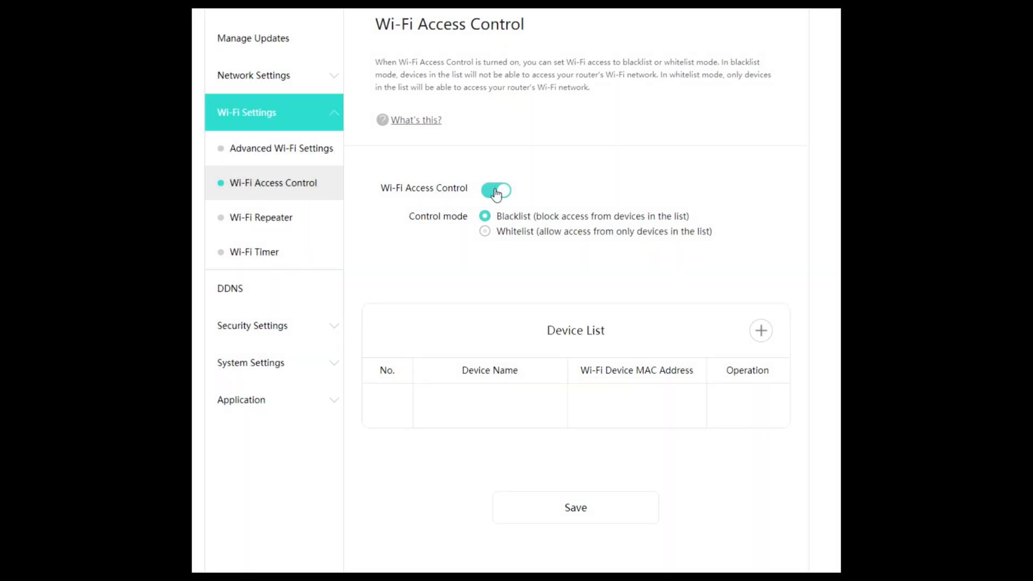
left_click(495, 191)
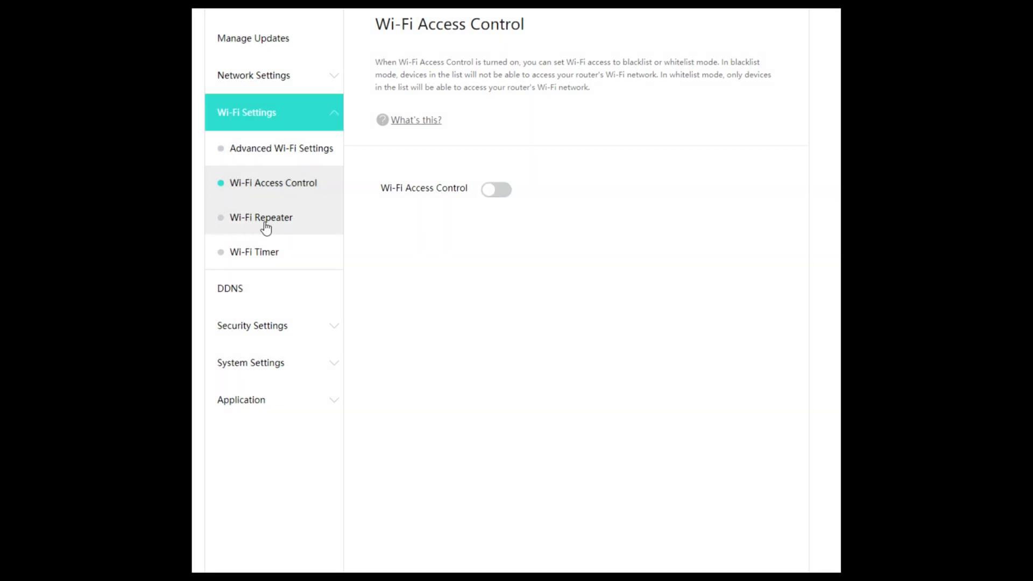
View the Wi-Fi Repeater page and the Wi-Fi Timer's off-period settings, and cancel without adding a period.
left_click(266, 228)
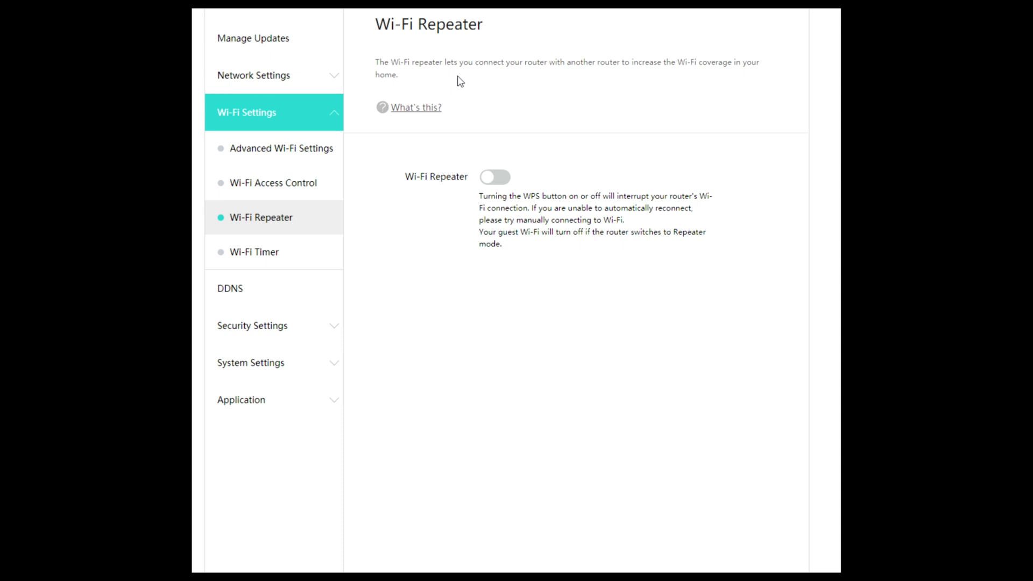
left_click(266, 261)
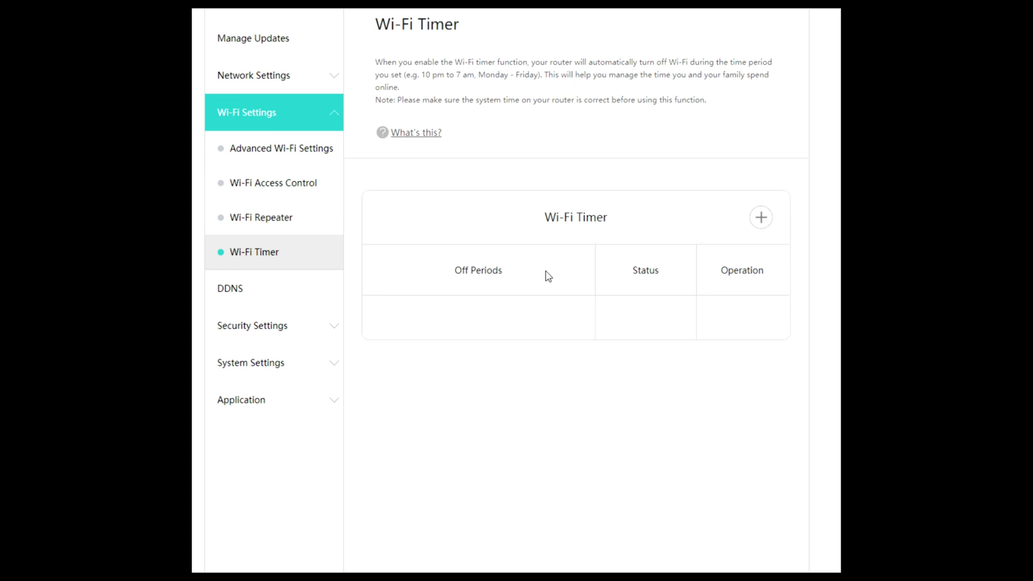
left_click(766, 219)
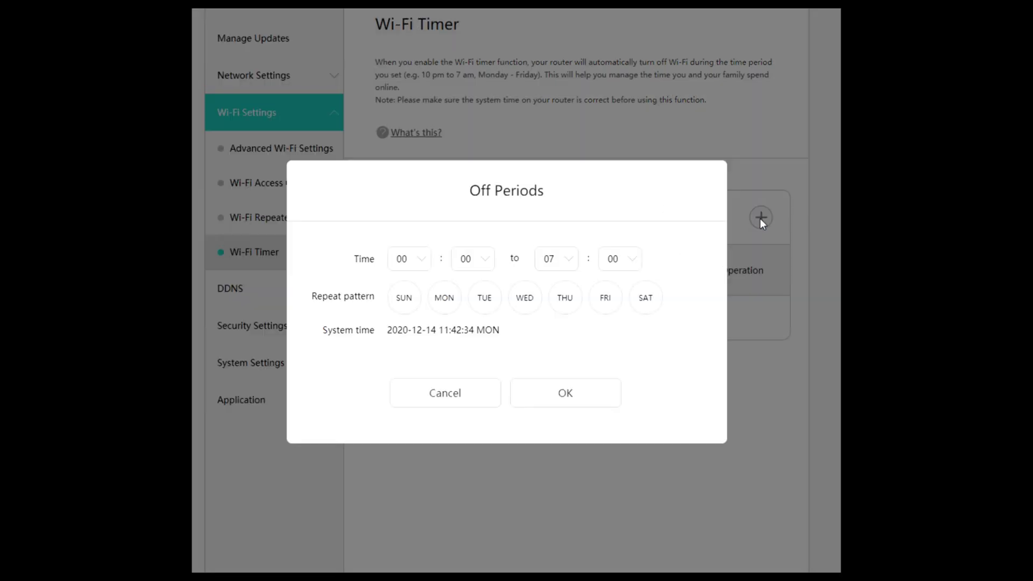
left_click(451, 393)
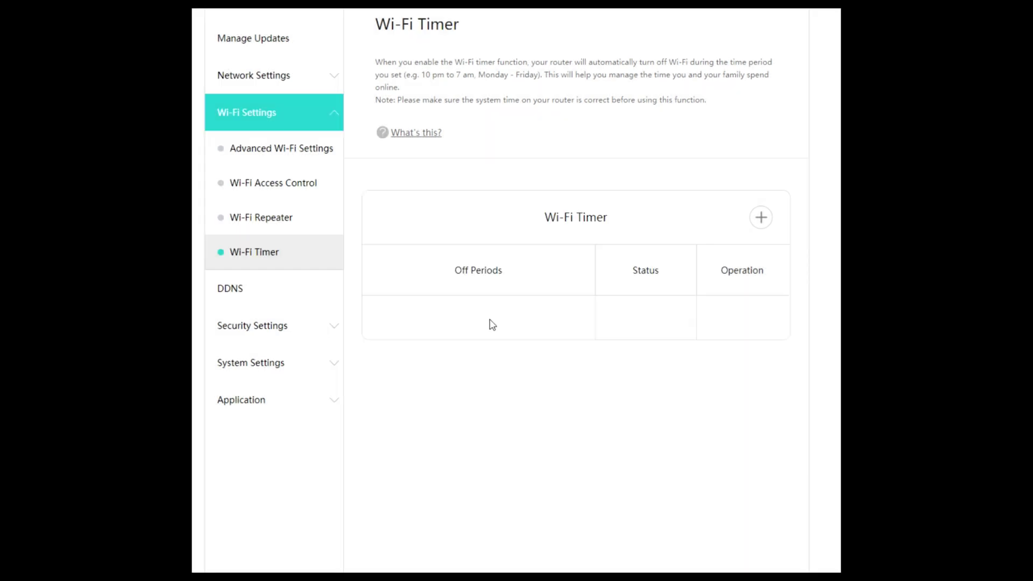
View the DDNS page and the security settings for firewall, NAT services and DMZ host.
left_click(237, 291)
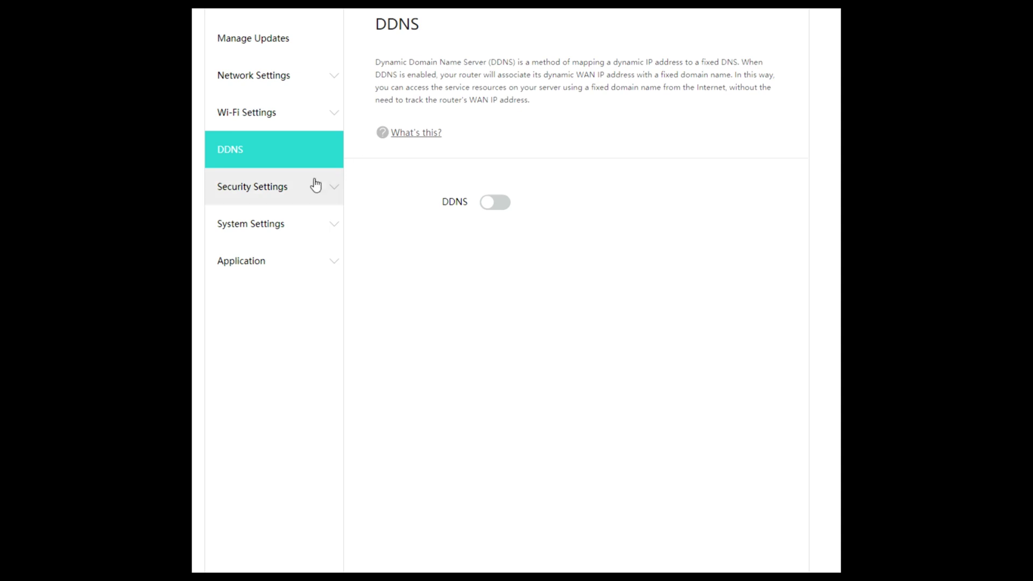
left_click(281, 191)
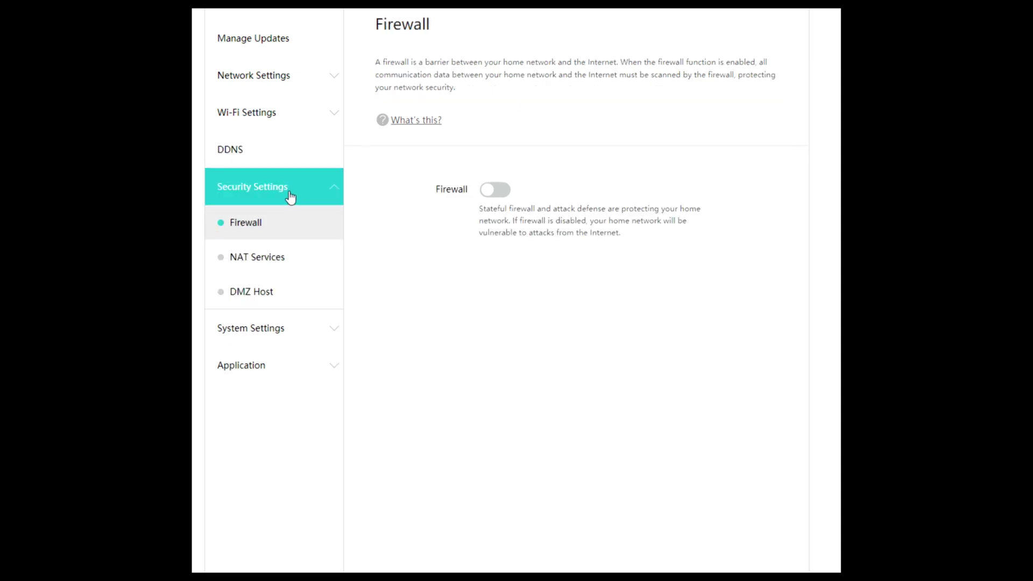
left_click(304, 262)
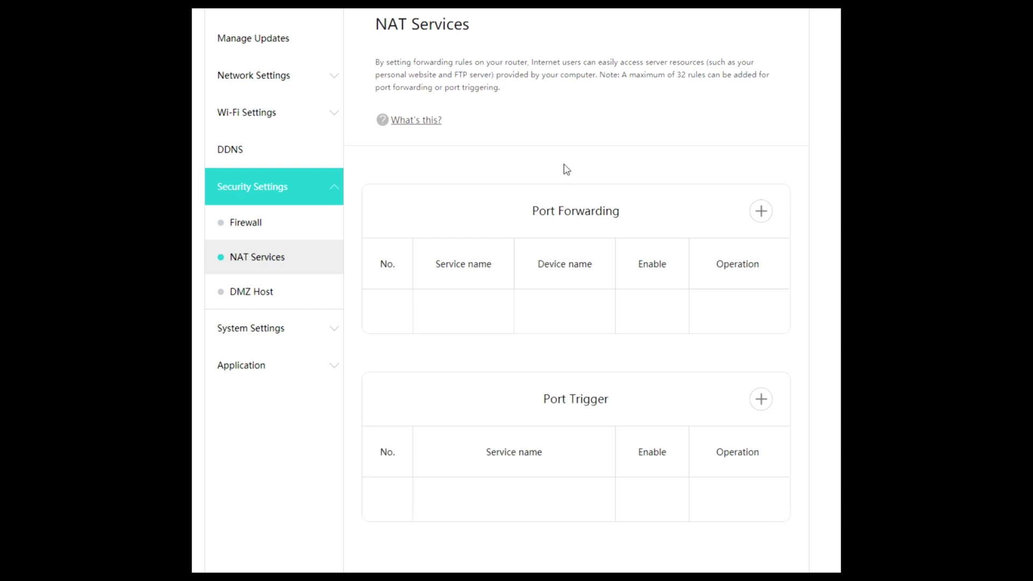
scroll(683, 182, "down", 3)
scroll(683, 183, "up", 3)
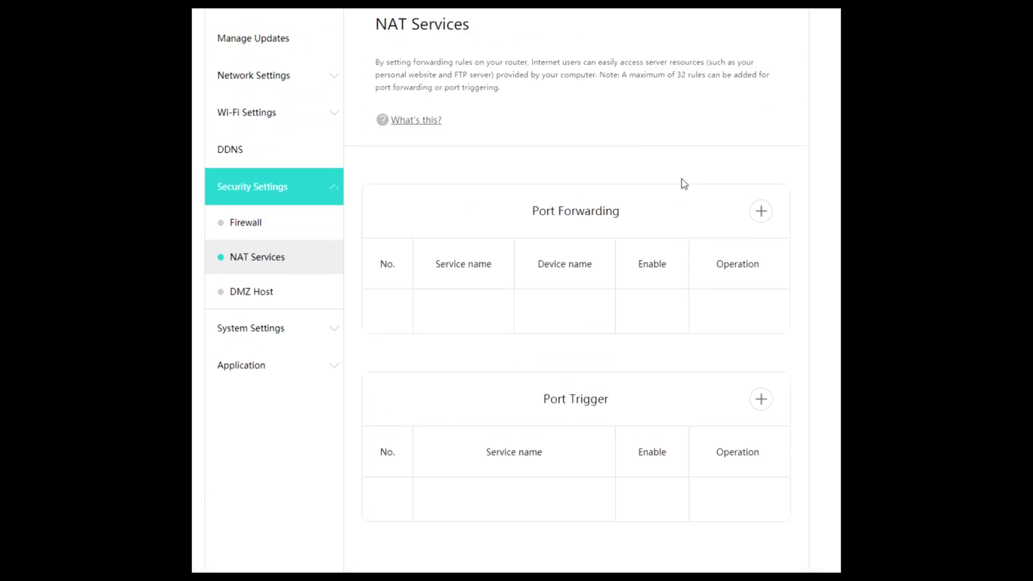
left_click(272, 298)
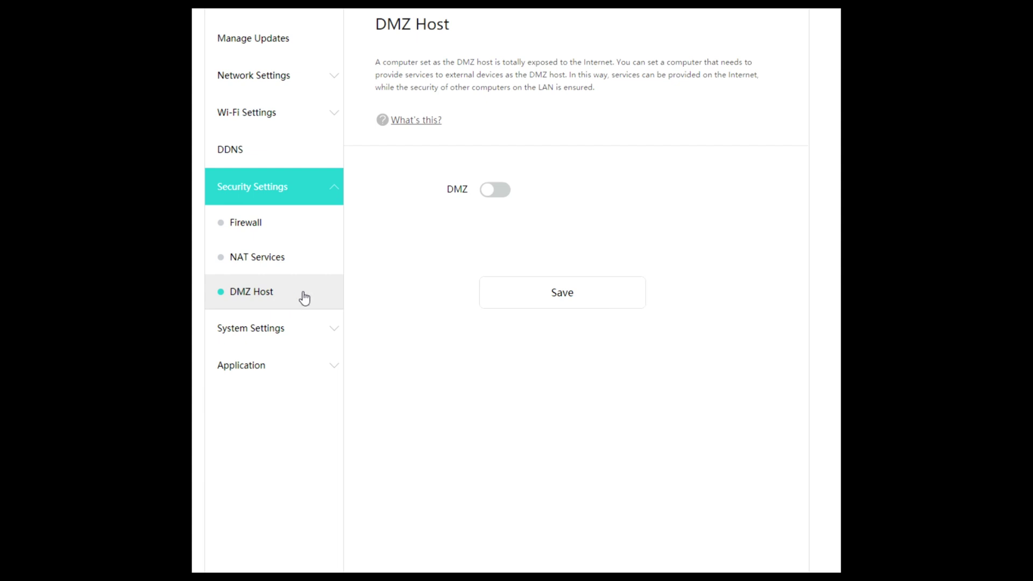
View the system settings for NFC, changing the login password and network time.
left_click(251, 338)
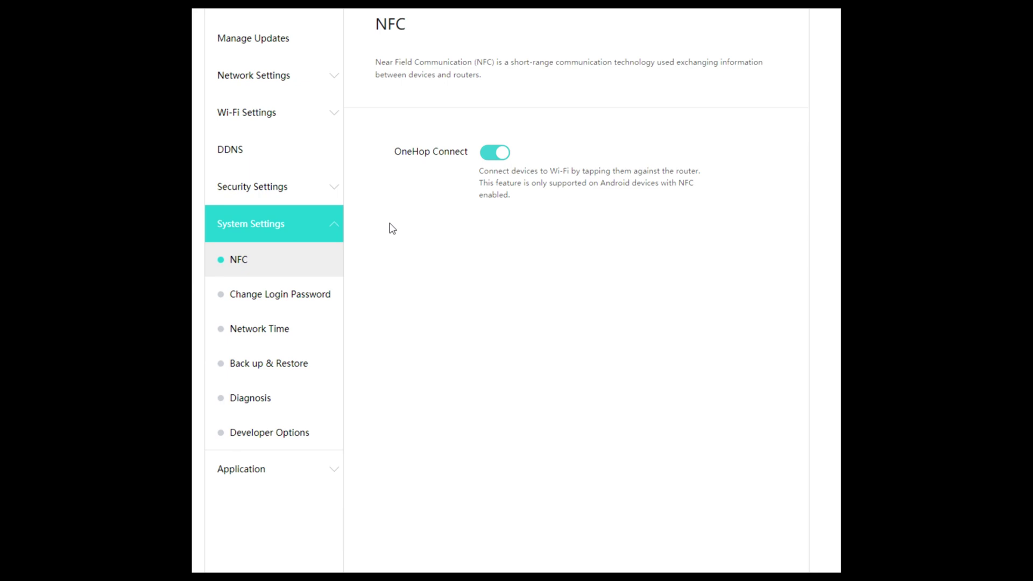
left_click(259, 299)
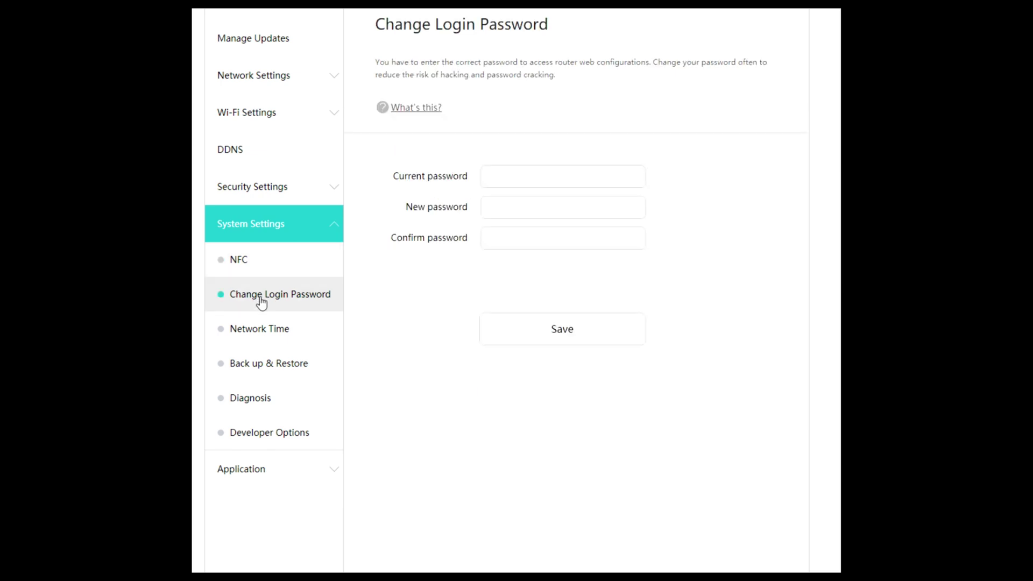
left_click(261, 332)
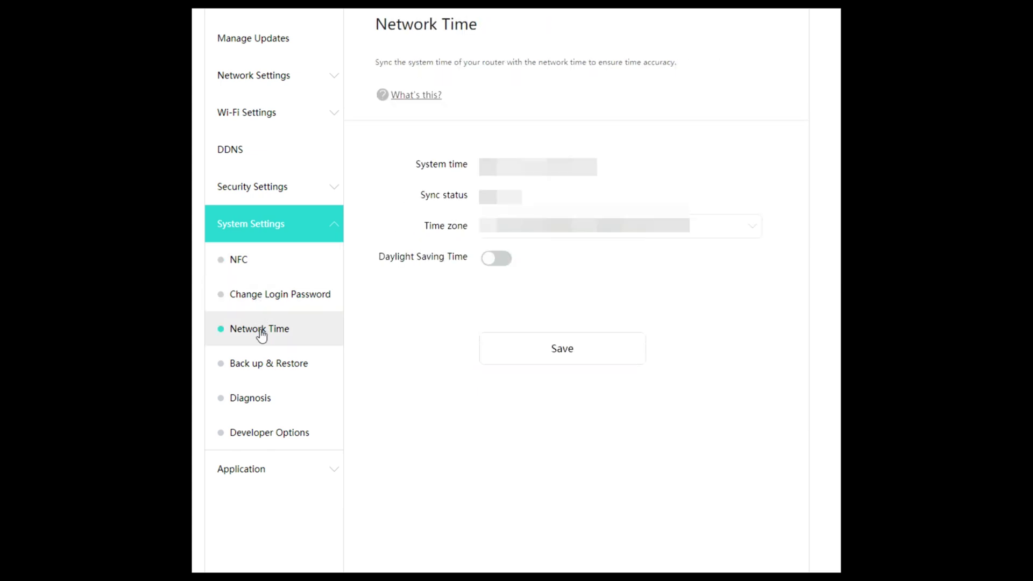
Examine the Back up & Restore options for exporting and importing the configuration and for the factory reset.
left_click(263, 369)
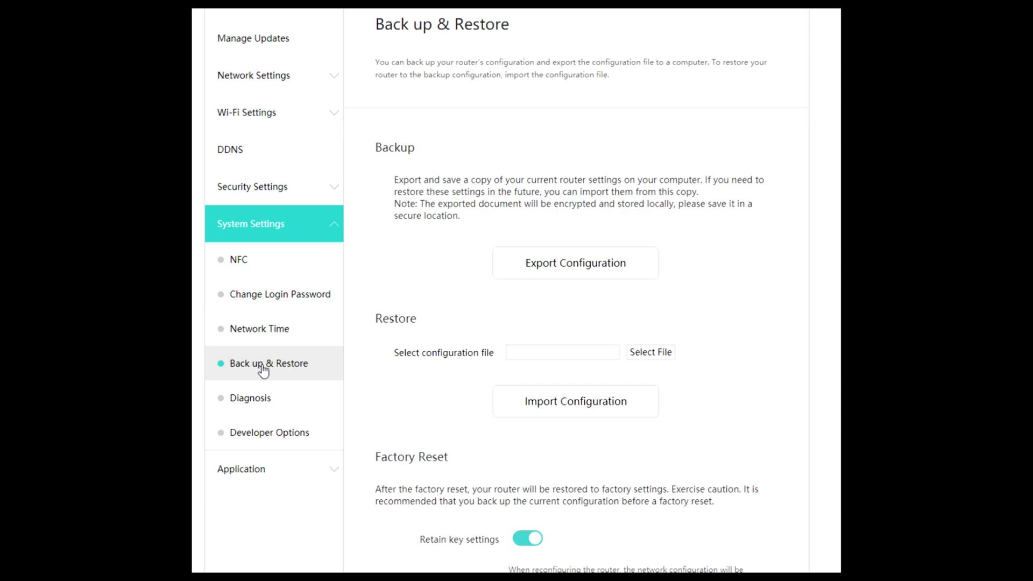
scroll(486, 395, "up", 1)
scroll(518, 409, "down", 3)
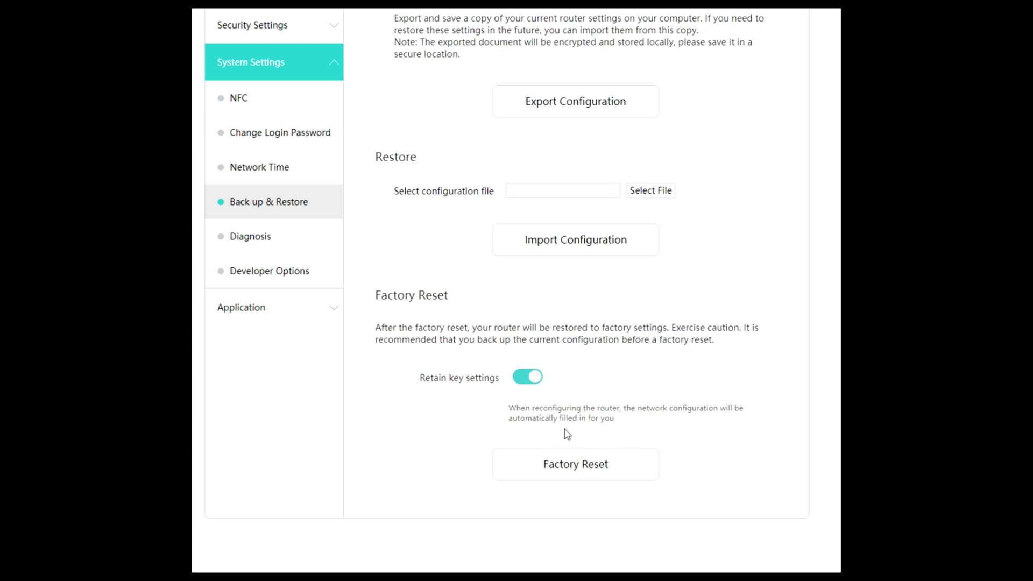
scroll(737, 375, "up", 3)
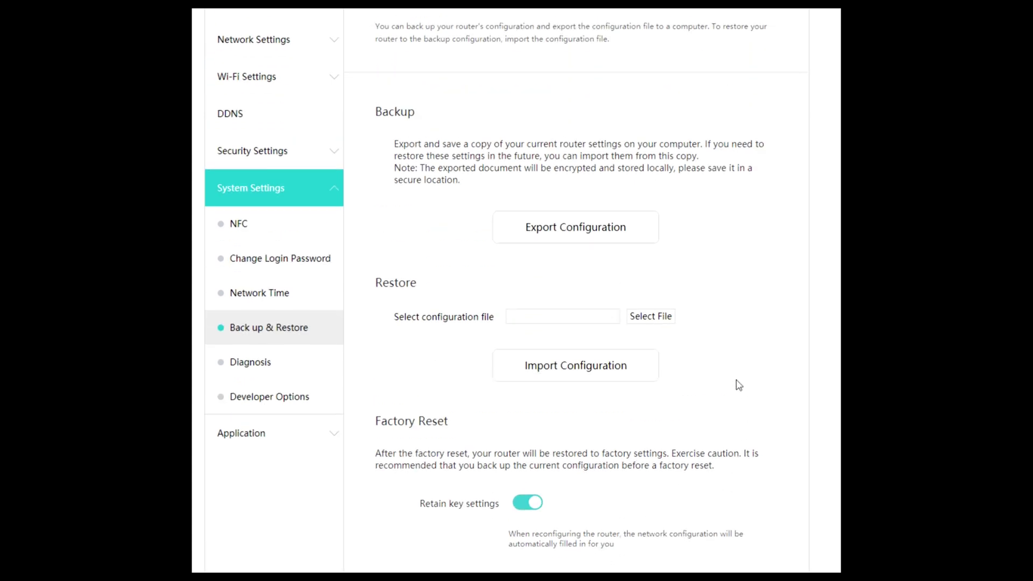
View the Diagnosis and Developer Options pages and the Auxiliary Functions of the Application section.
left_click(263, 425)
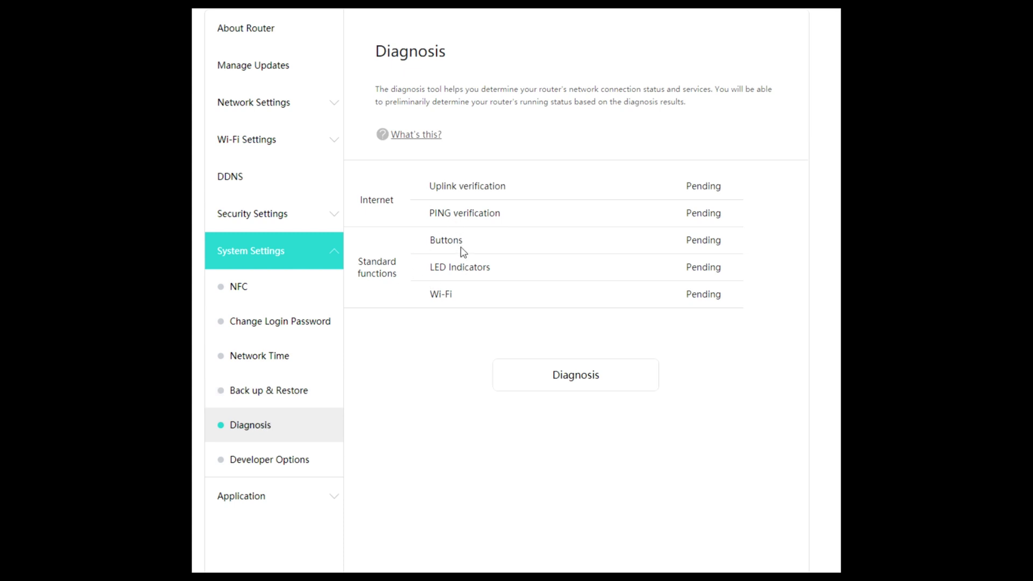
left_click(276, 466)
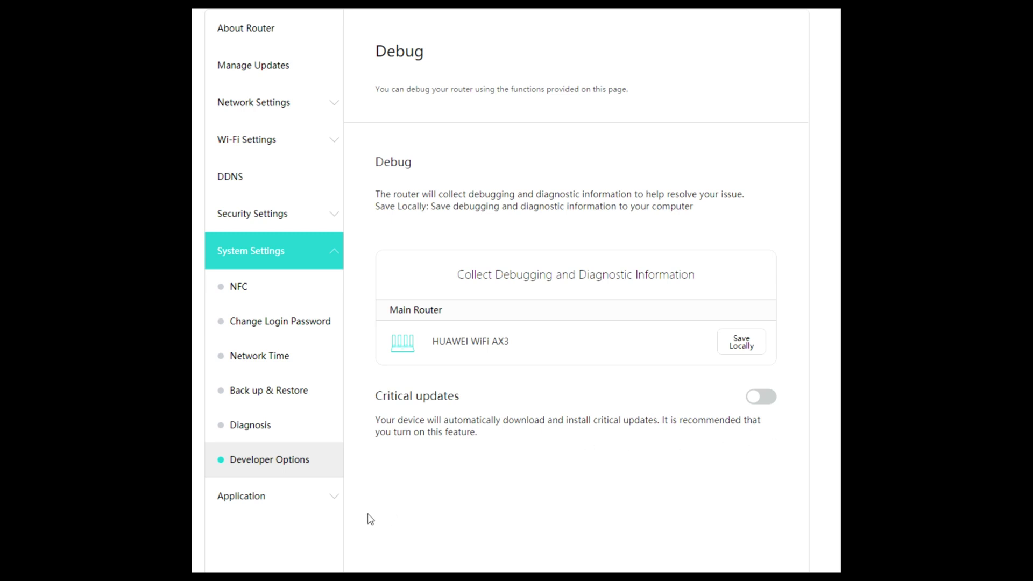
left_click(258, 502)
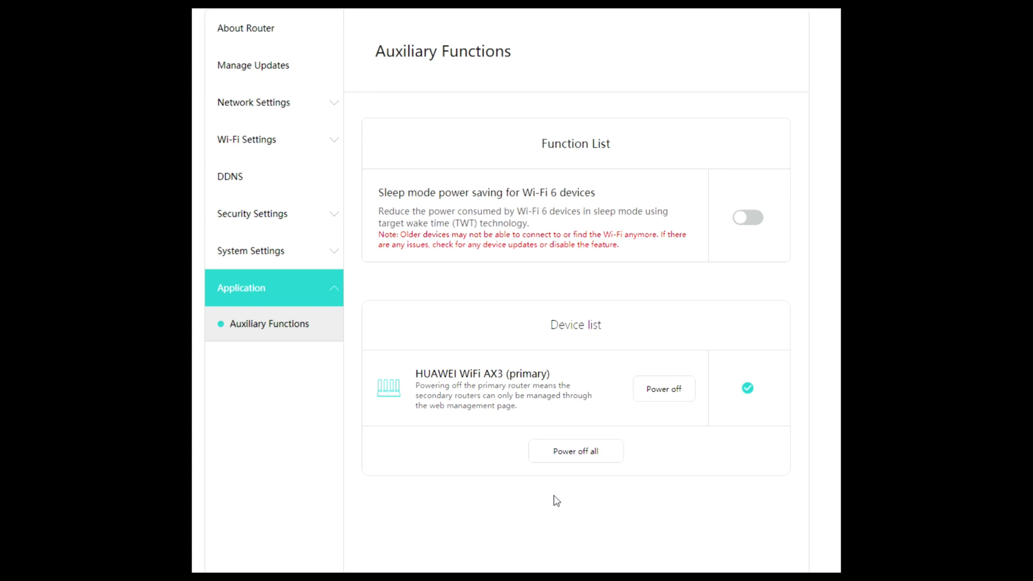
Open the My Wi-Fi page and examine the 2.4 GHz and 5 GHz network settings, including the 2.4 GHz security options.
scroll(253, 419, "up", 3)
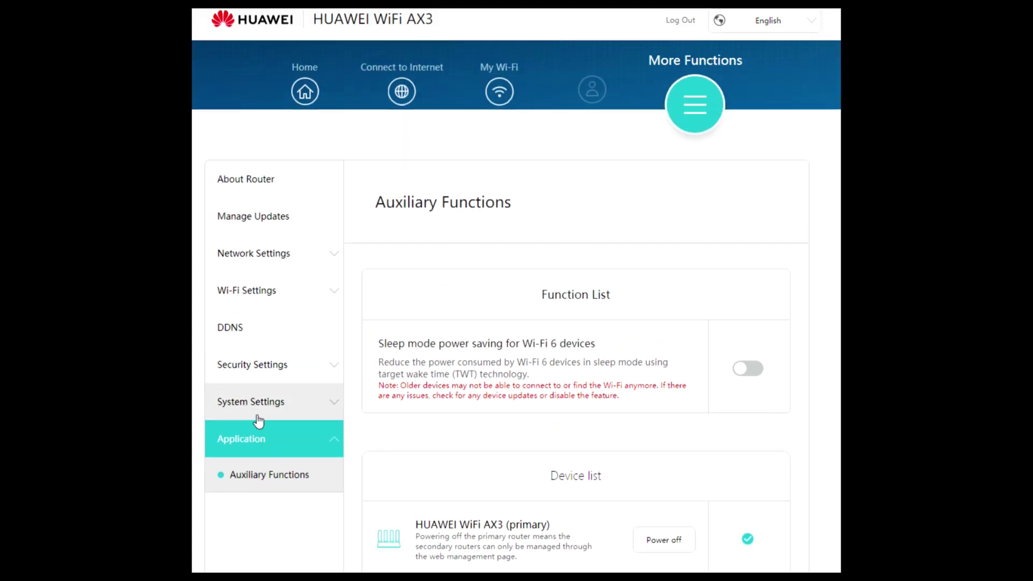
left_click(500, 102)
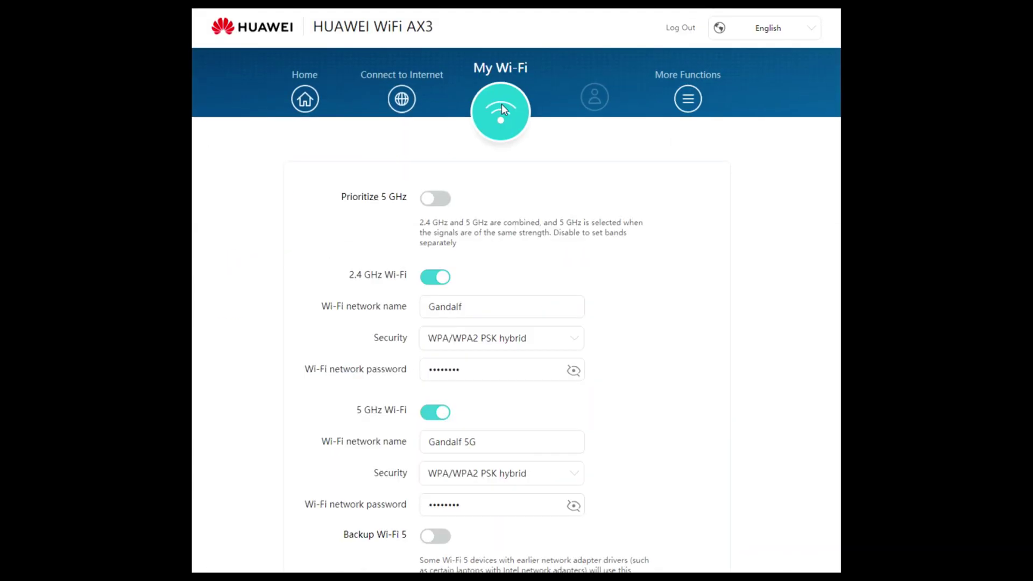
scroll(592, 215, "down", 2)
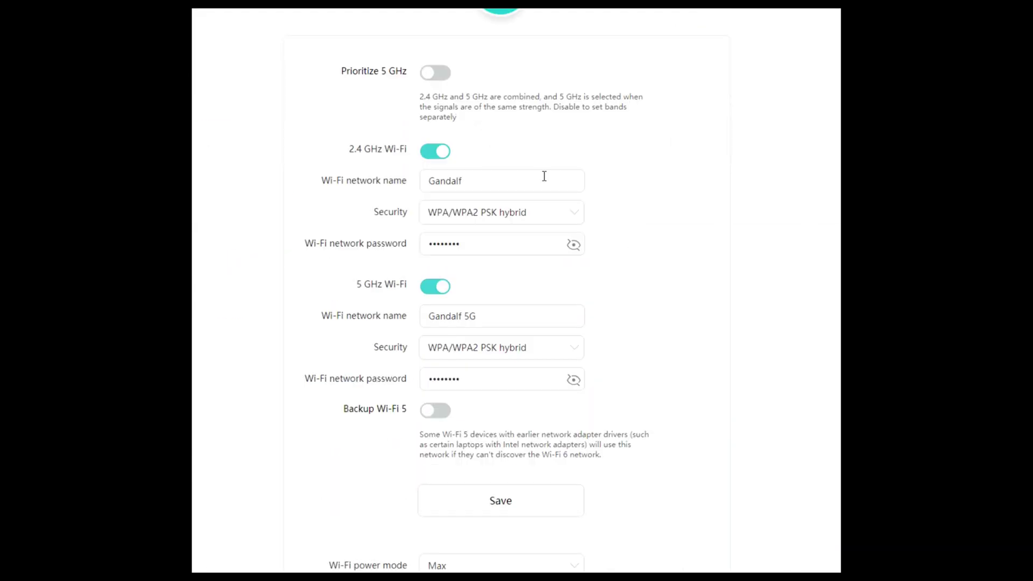
scroll(485, 161, "up", 1)
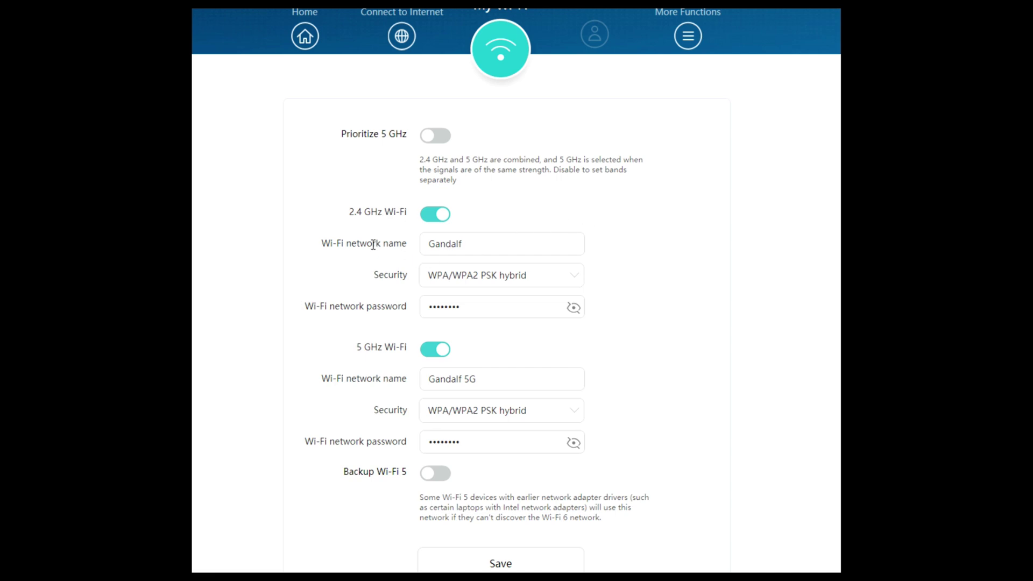
left_click(565, 285)
left_click(643, 291)
Examine the Backup Wi-Fi 5 setting and the available Wi-Fi power modes, leaving the mode at Max.
scroll(639, 437, "down", 1)
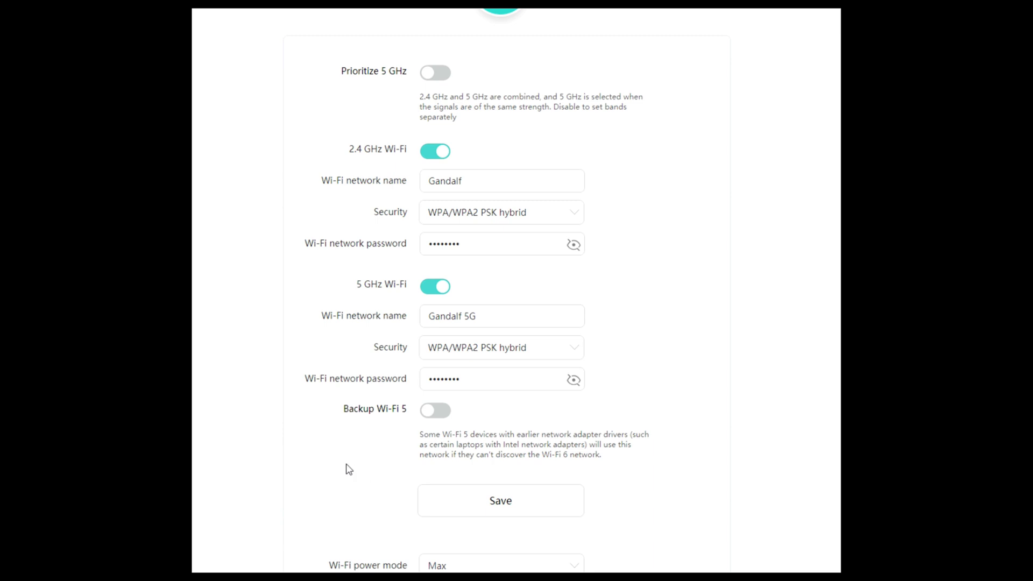
scroll(666, 337, "down", 1)
scroll(666, 336, "down", 3)
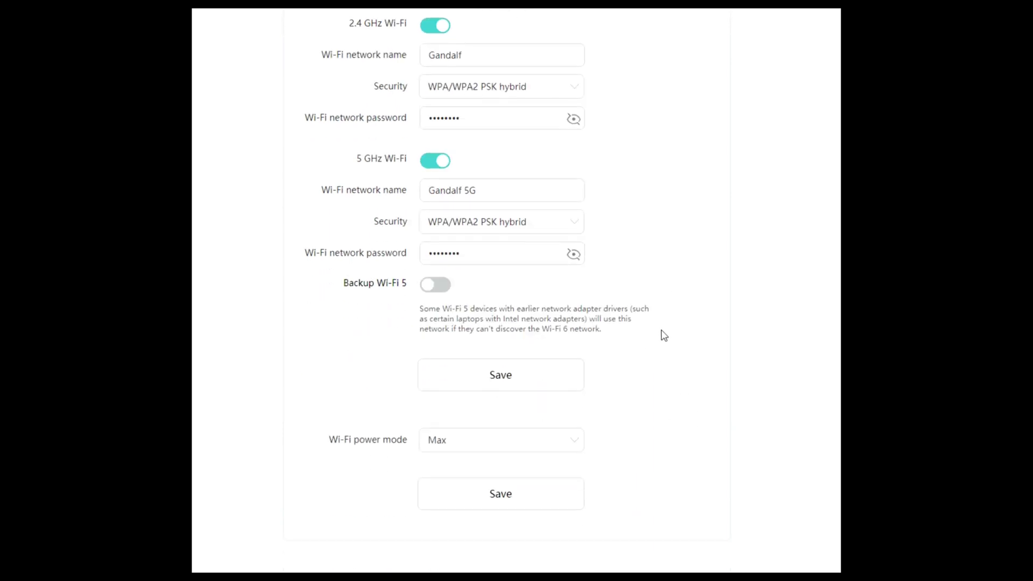
left_click(480, 385)
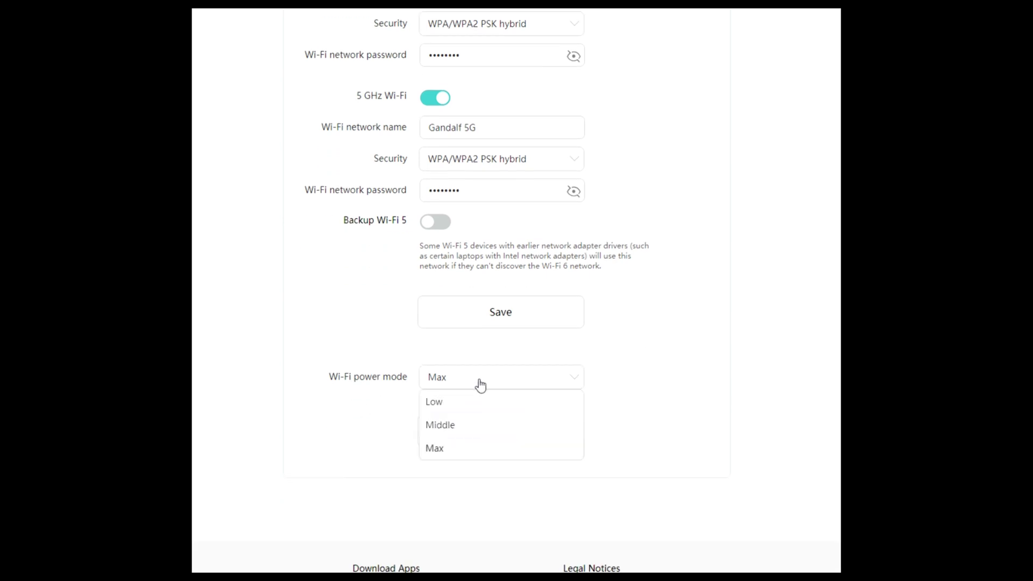
left_click(480, 385)
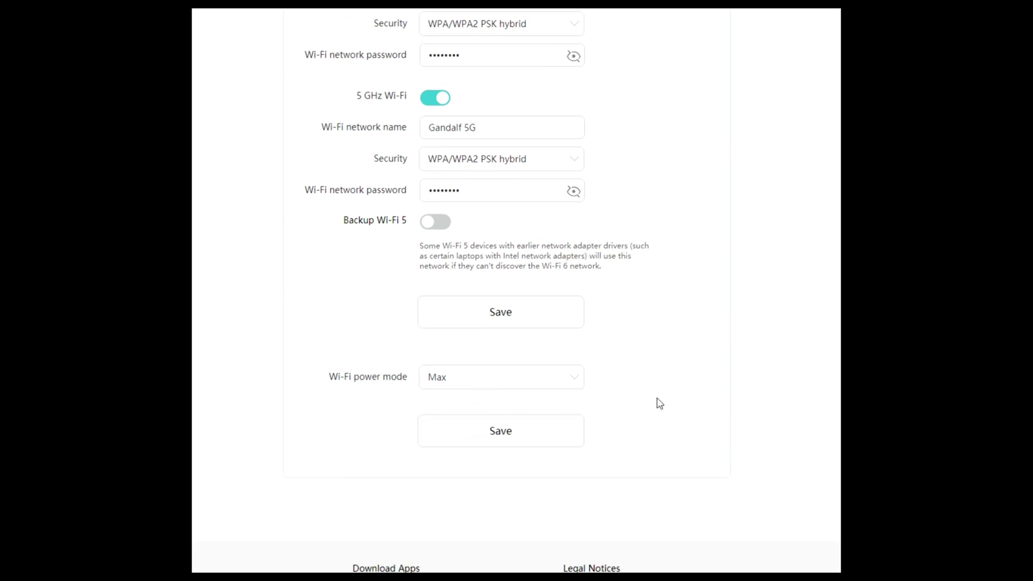
Return to the router's home page, bring up the restart prompt and cancel the restart.
scroll(659, 399, "up", 5)
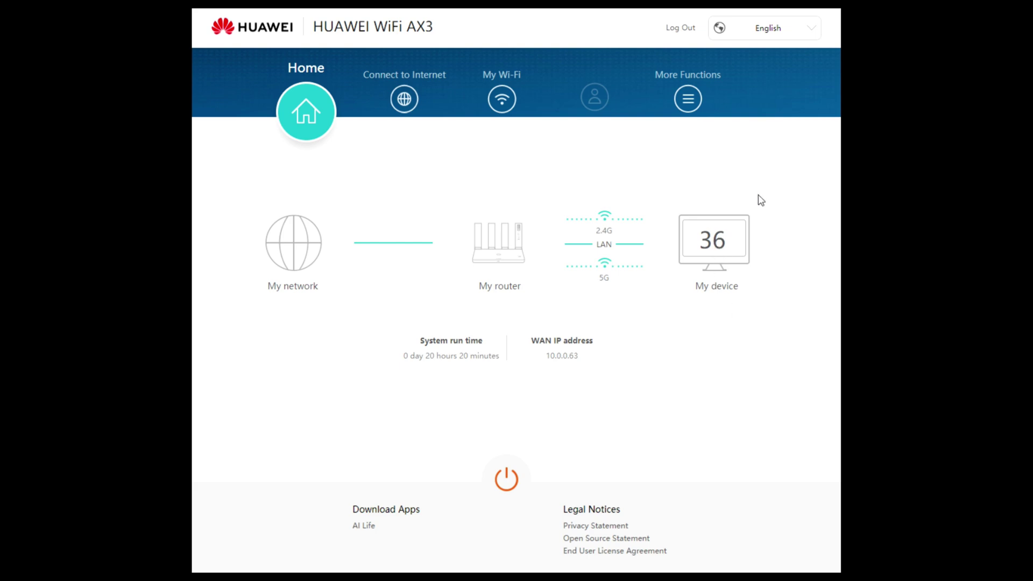
left_click(509, 479)
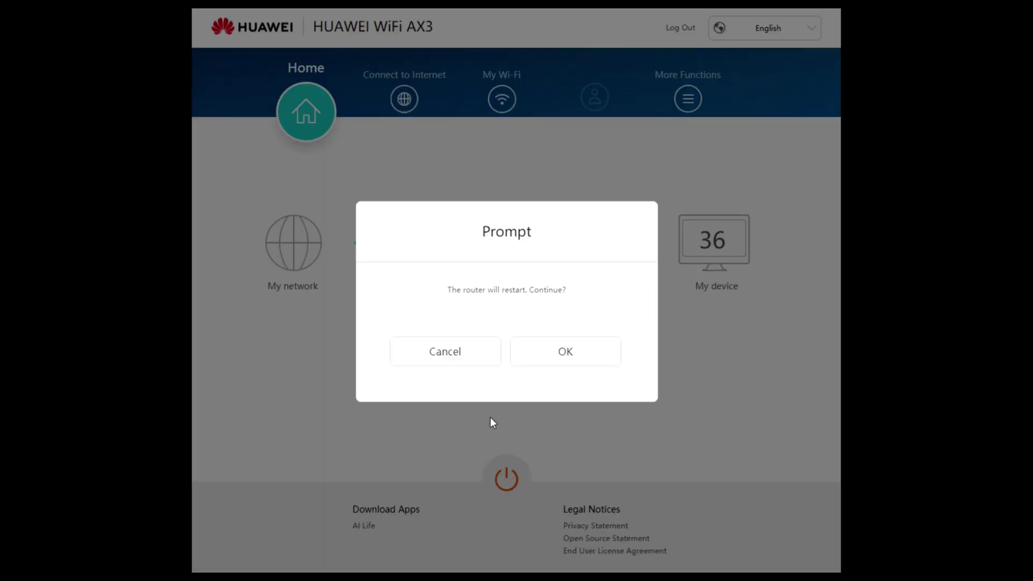
left_click(459, 355)
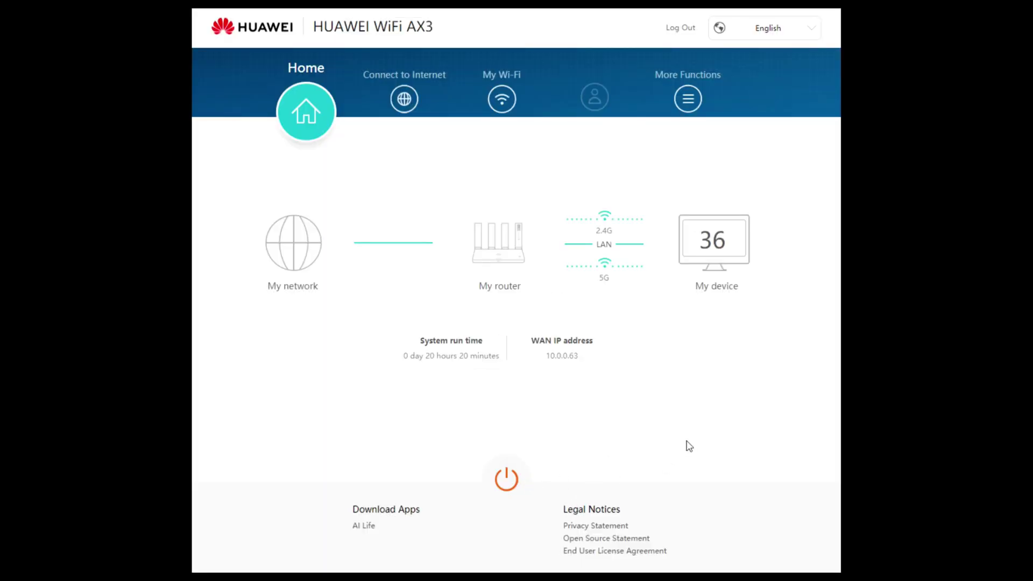